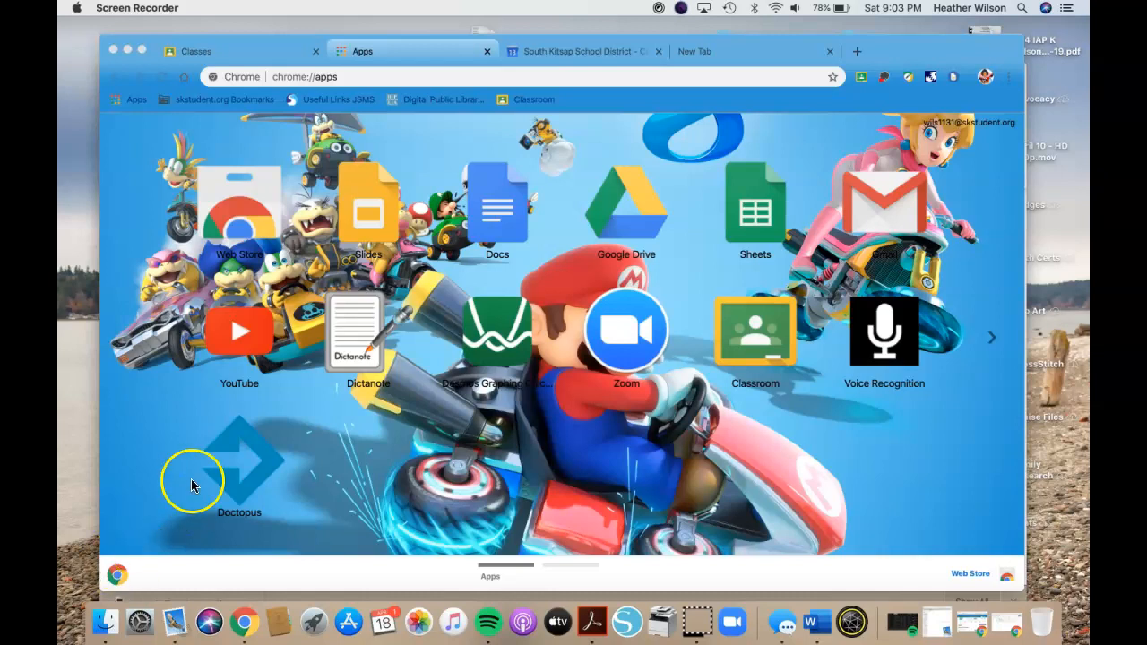
left_click(559, 60)
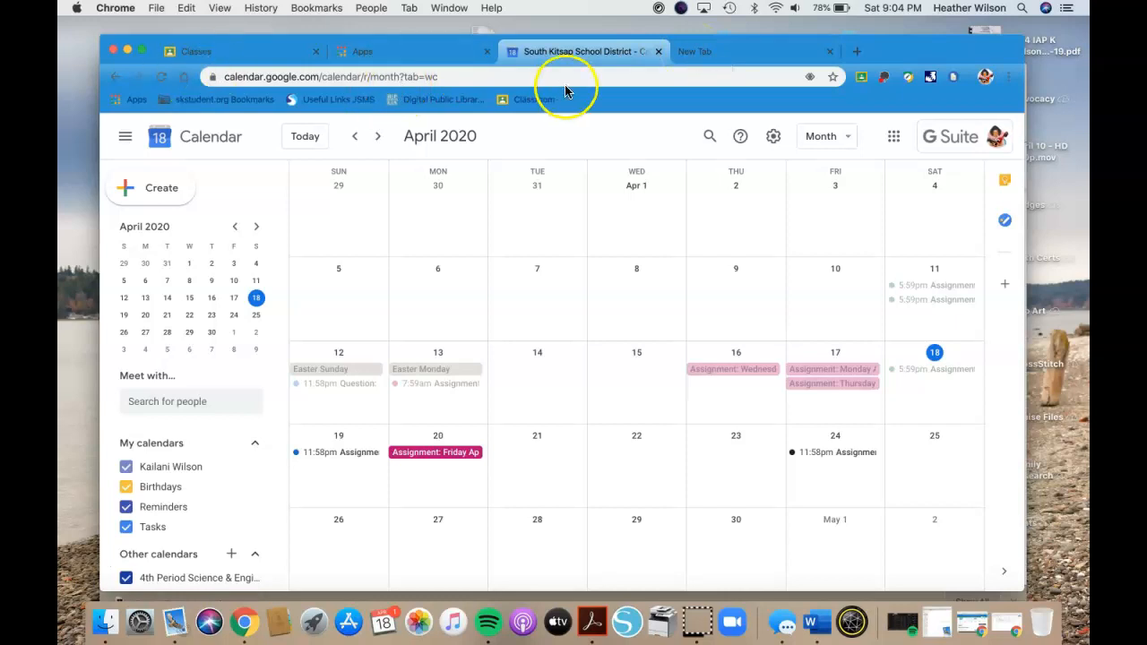
left_click(693, 58)
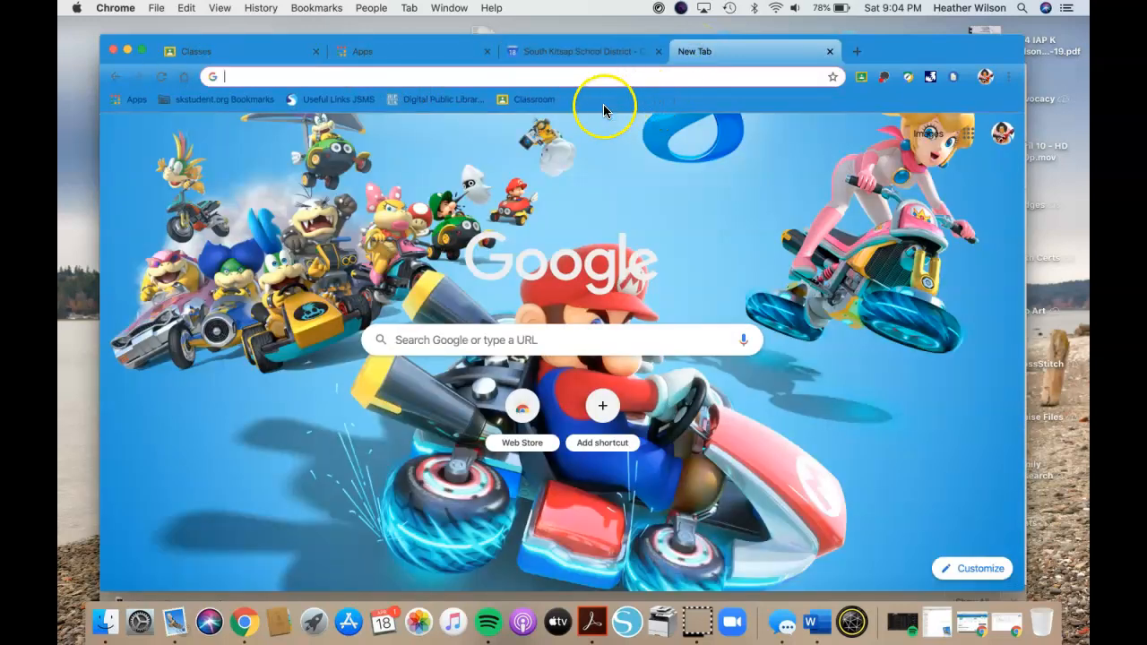
left_click(453, 50)
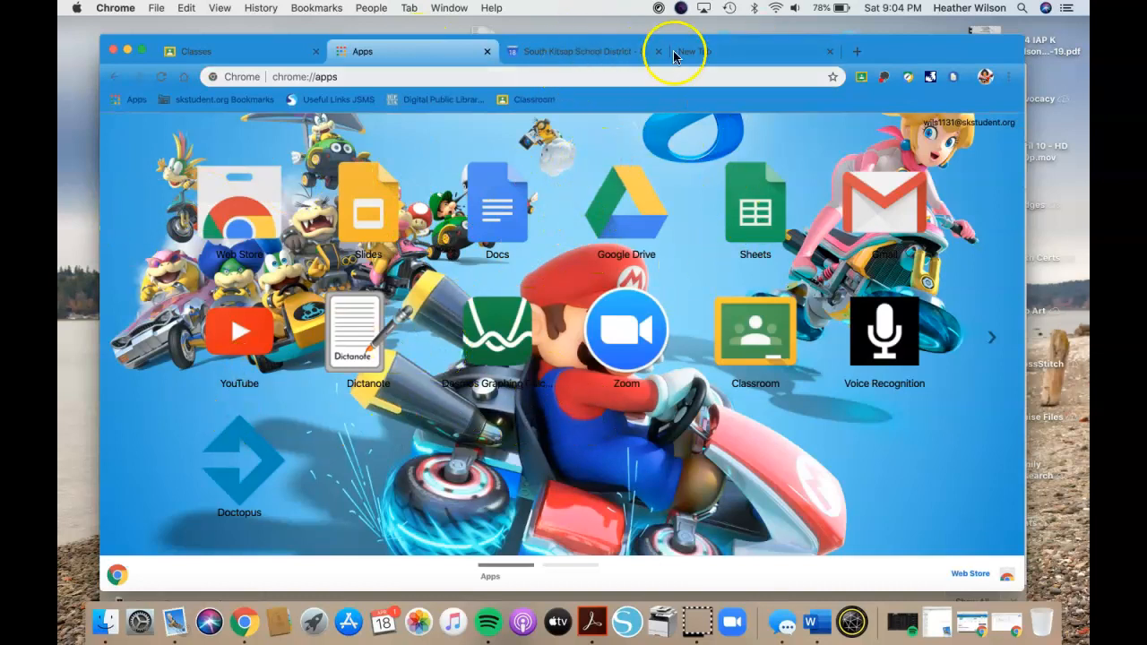
Search the web for "google calendar" on the new blank page and open the Google Calendar result.
left_click(718, 49)
left_click(643, 77)
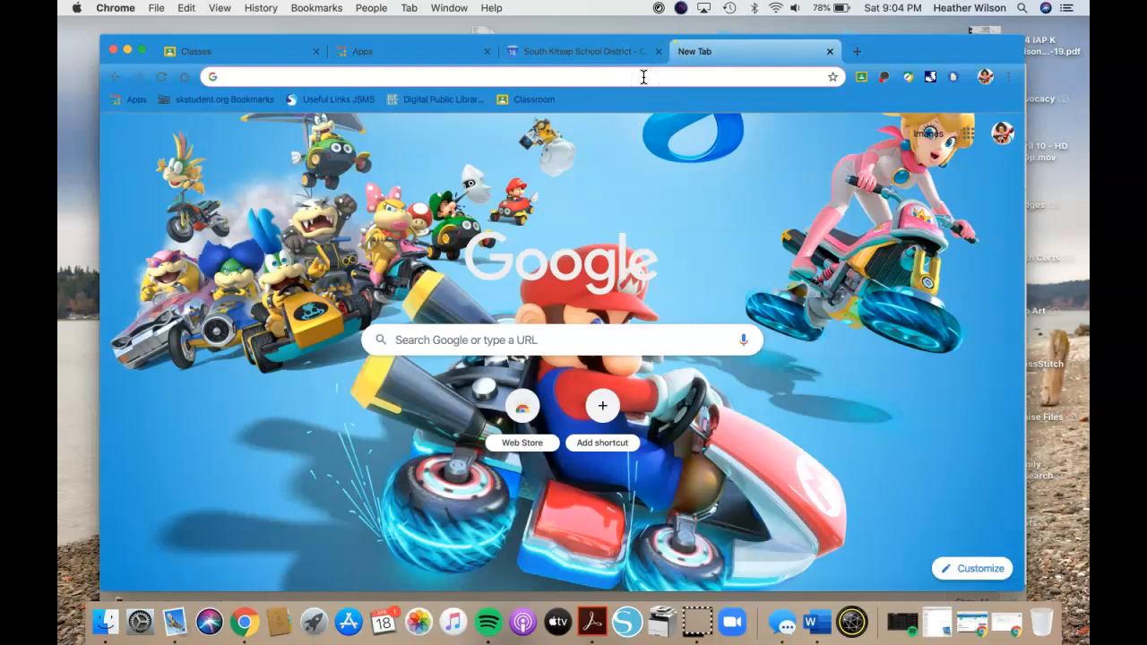
type("google ")
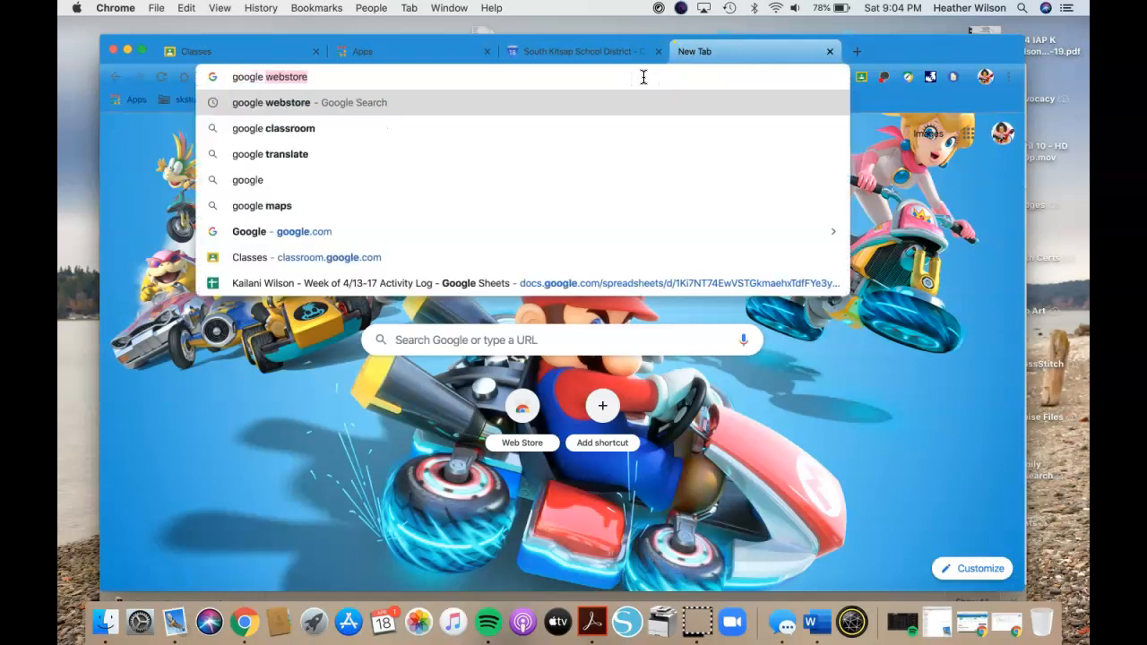
type("calendar")
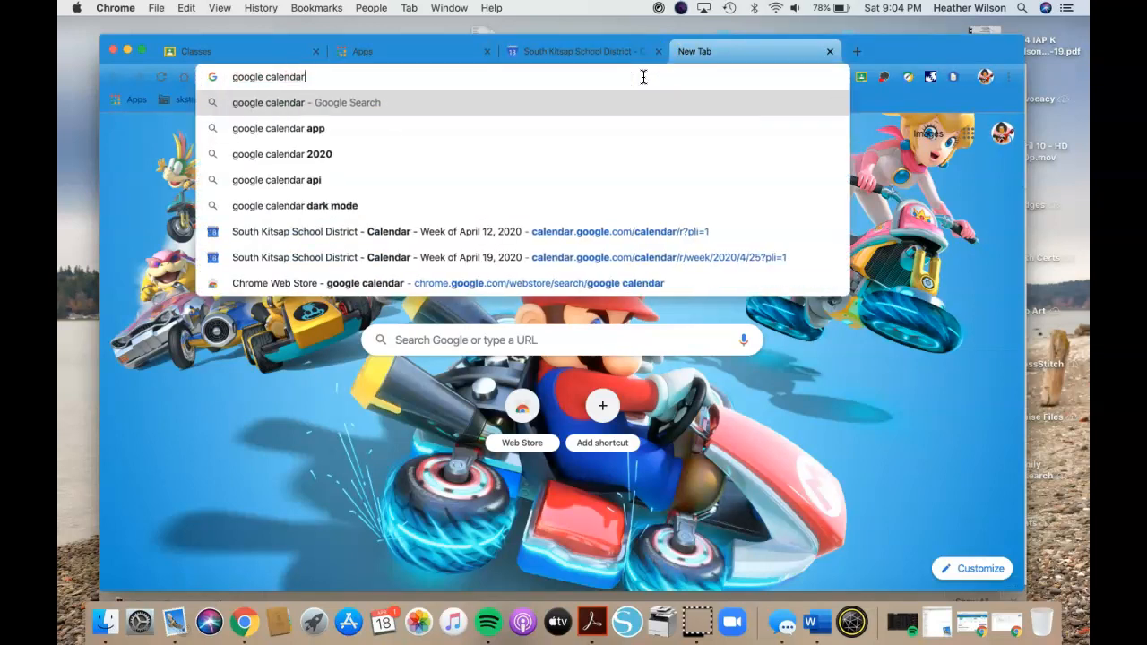
key("Return")
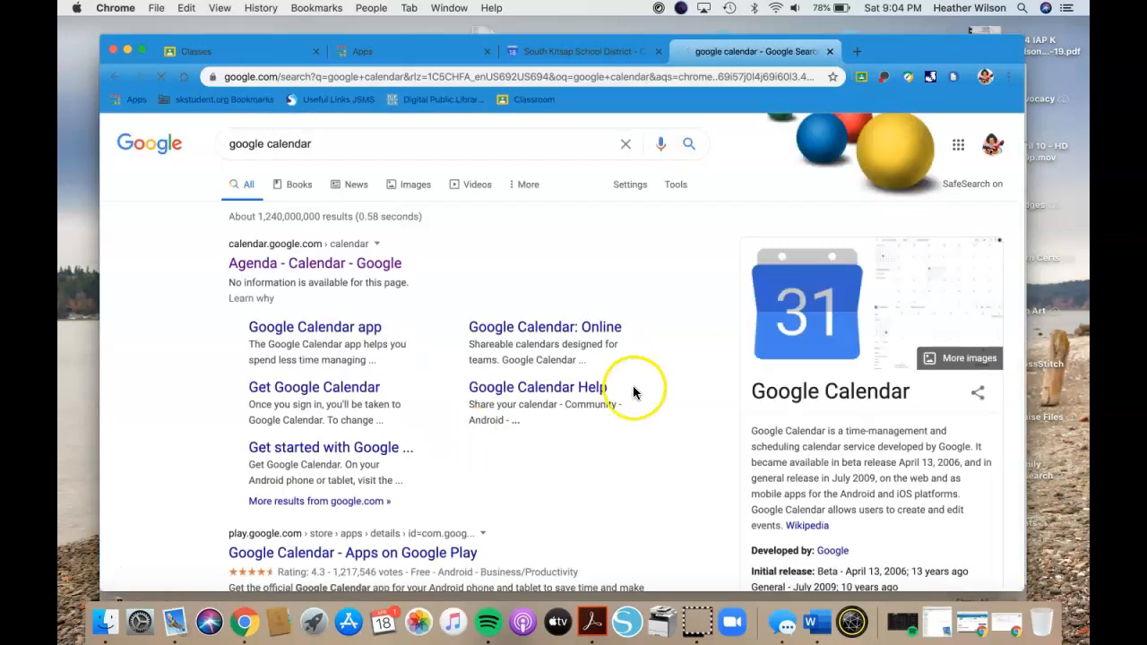
left_click(310, 261)
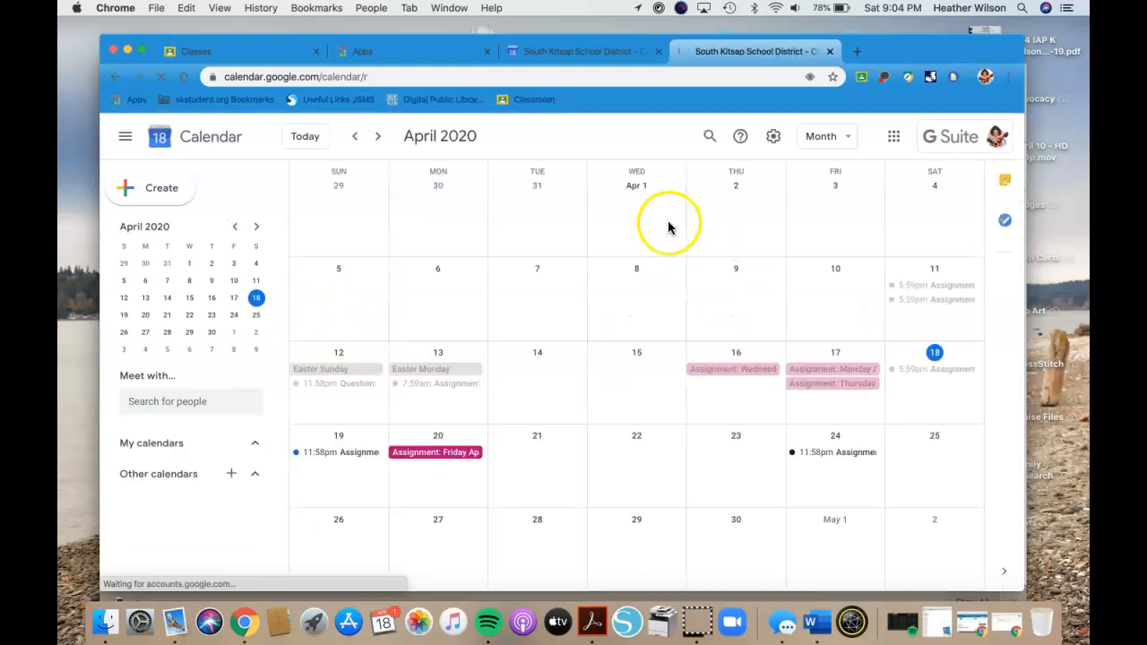
Create a browser shortcut to the calendar page named Google Calendar and close the Chrome Apps folder window.
left_click(1009, 78)
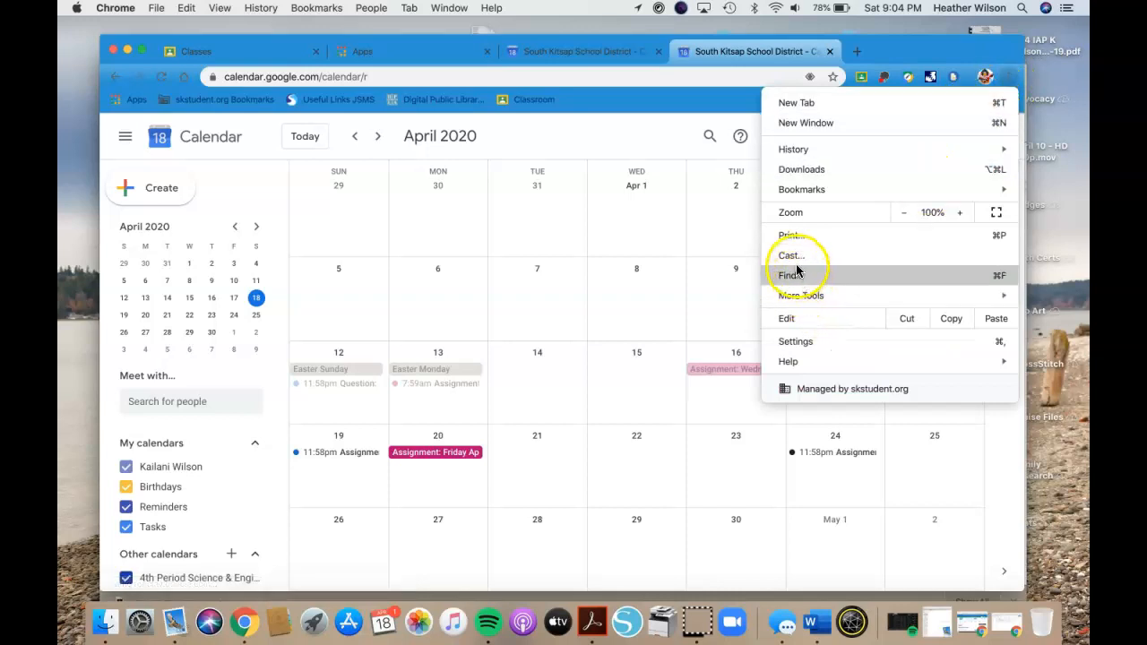
left_click(787, 299)
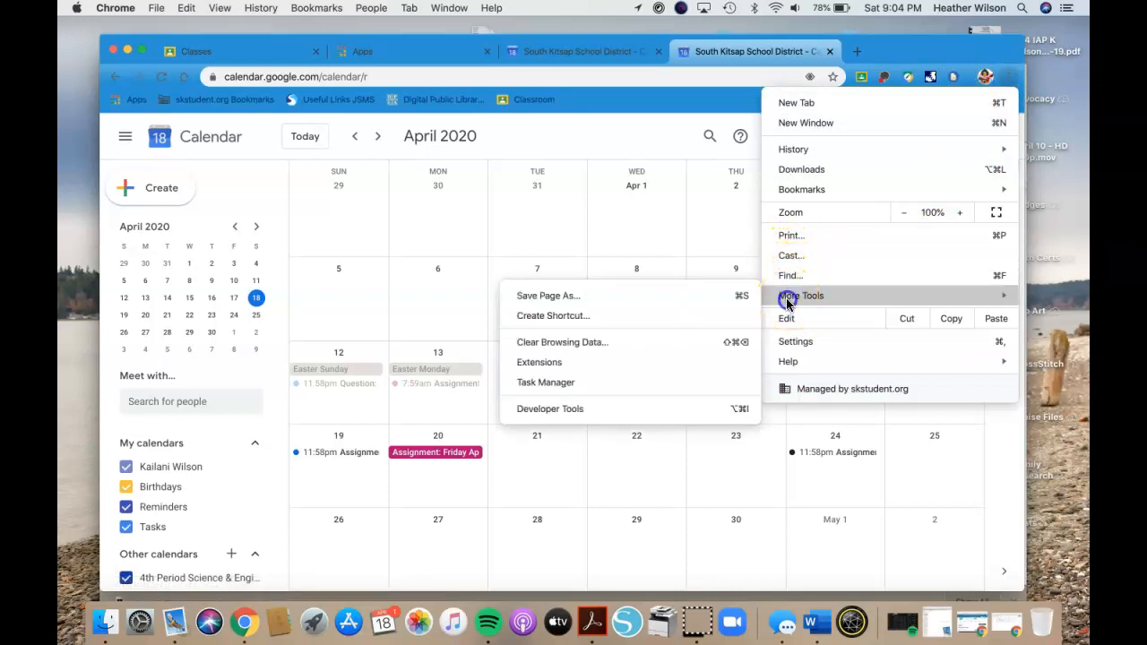
left_click(629, 316)
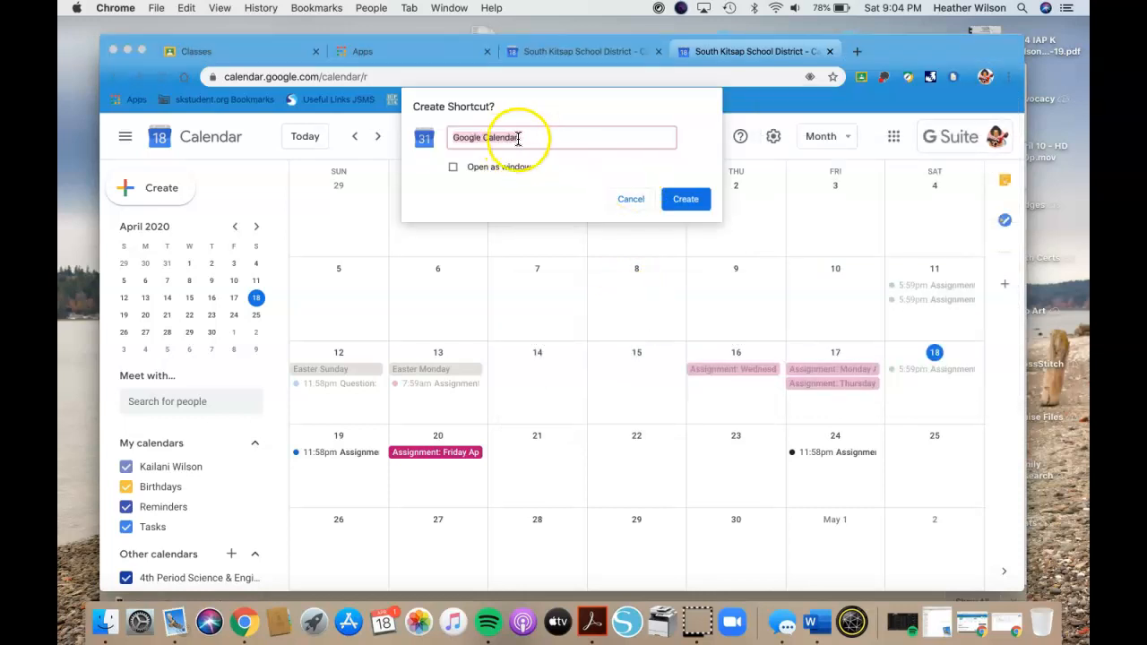
left_click(667, 200)
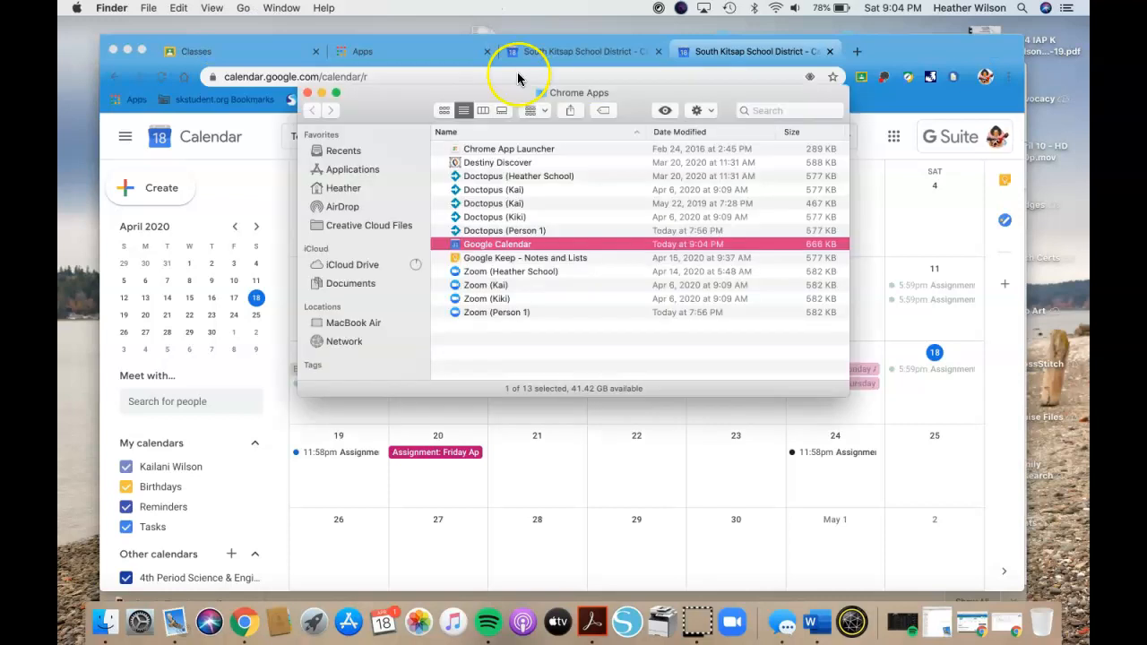
left_click(306, 95)
Look through both pages of the Chrome apps for the Google Calendar shortcut.
left_click(339, 51)
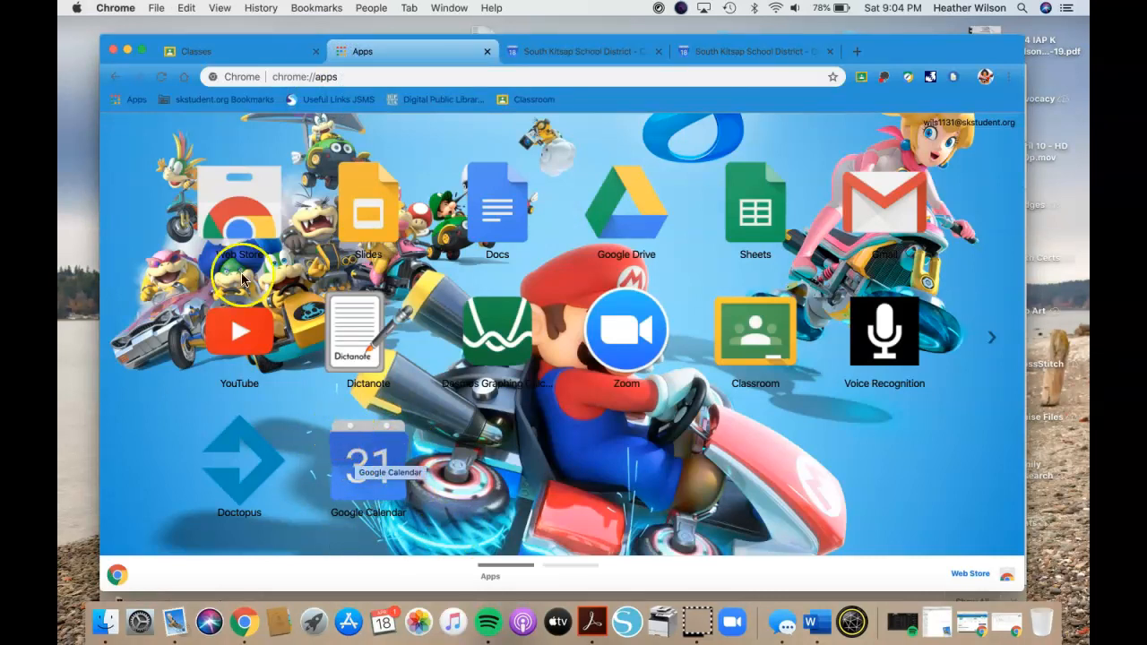
left_click(130, 104)
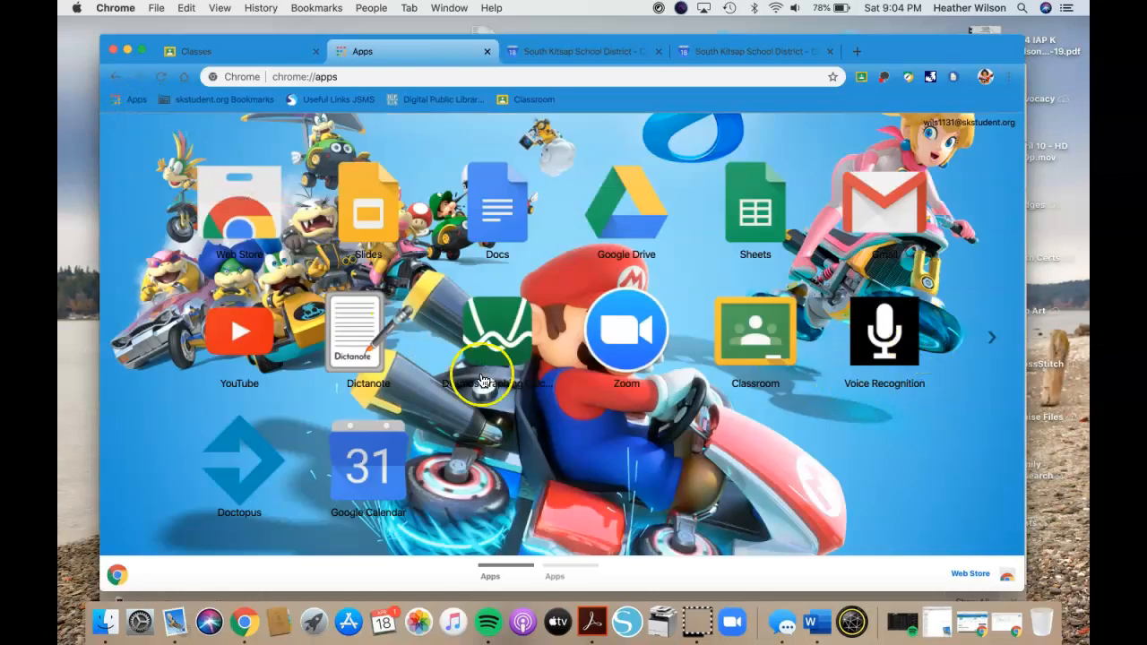
left_click(565, 567)
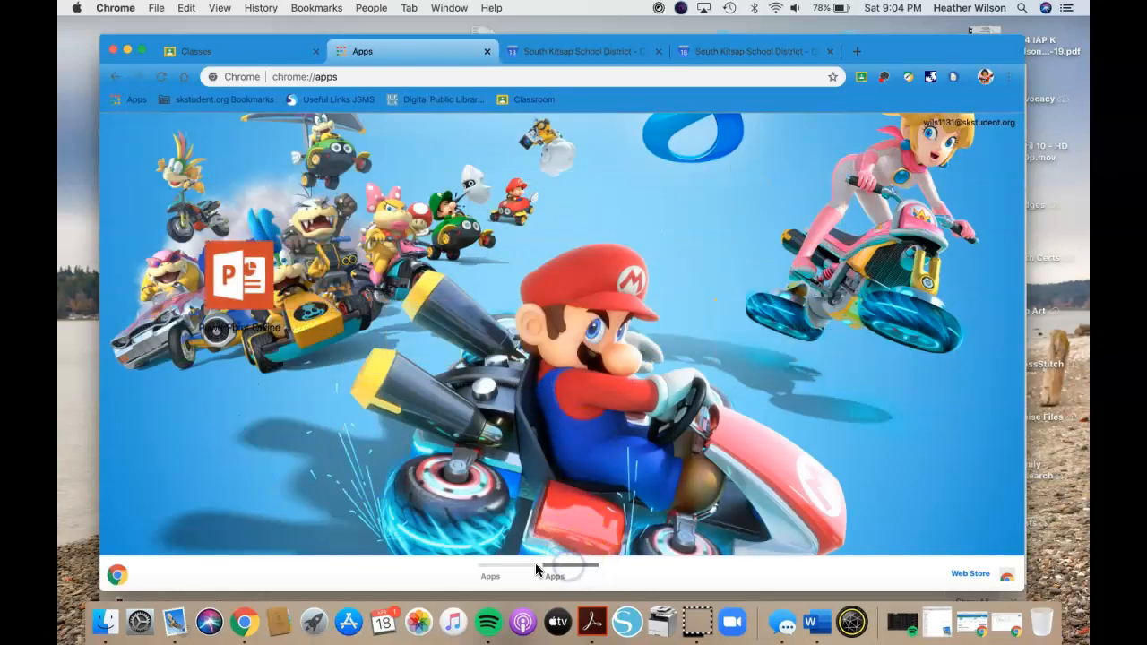
left_click(508, 568)
left_click(561, 564)
left_click(516, 566)
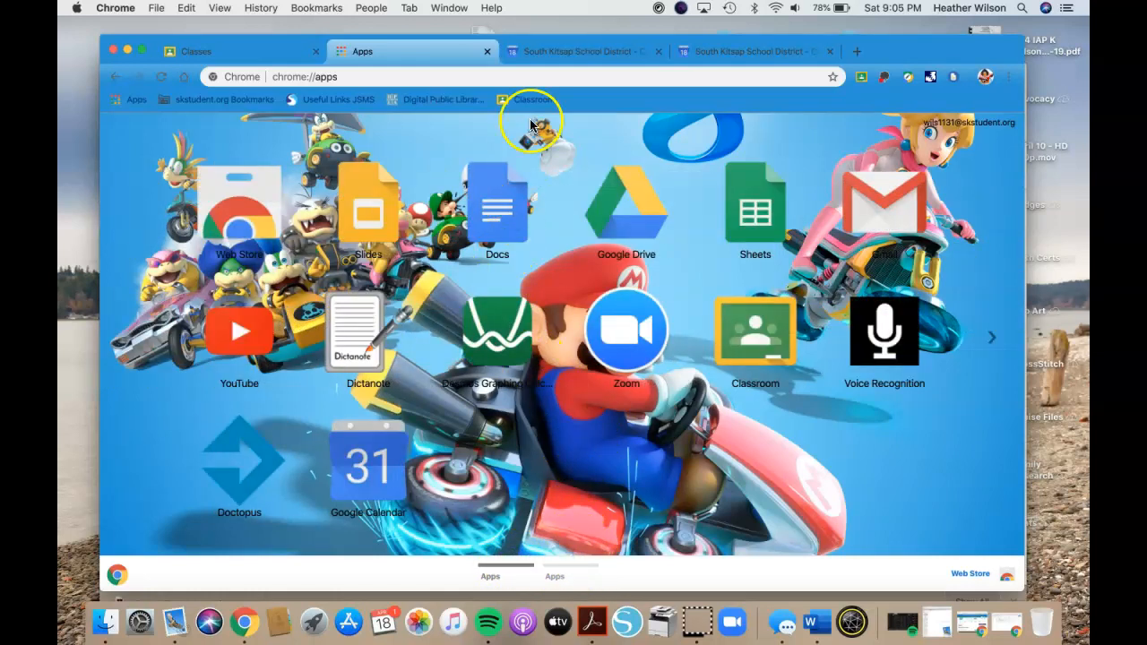
Add the month-view calendar page to the bookmarks bar and rename the bookmark Calendar.
left_click(551, 52)
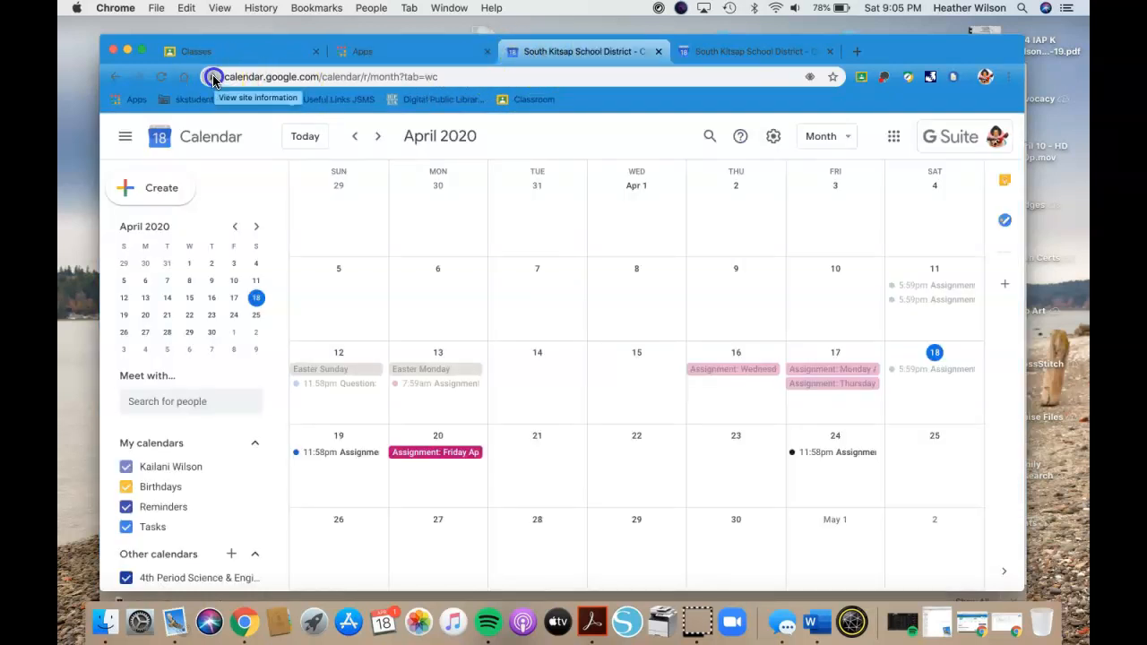
left_click_drag(220, 79, 567, 93)
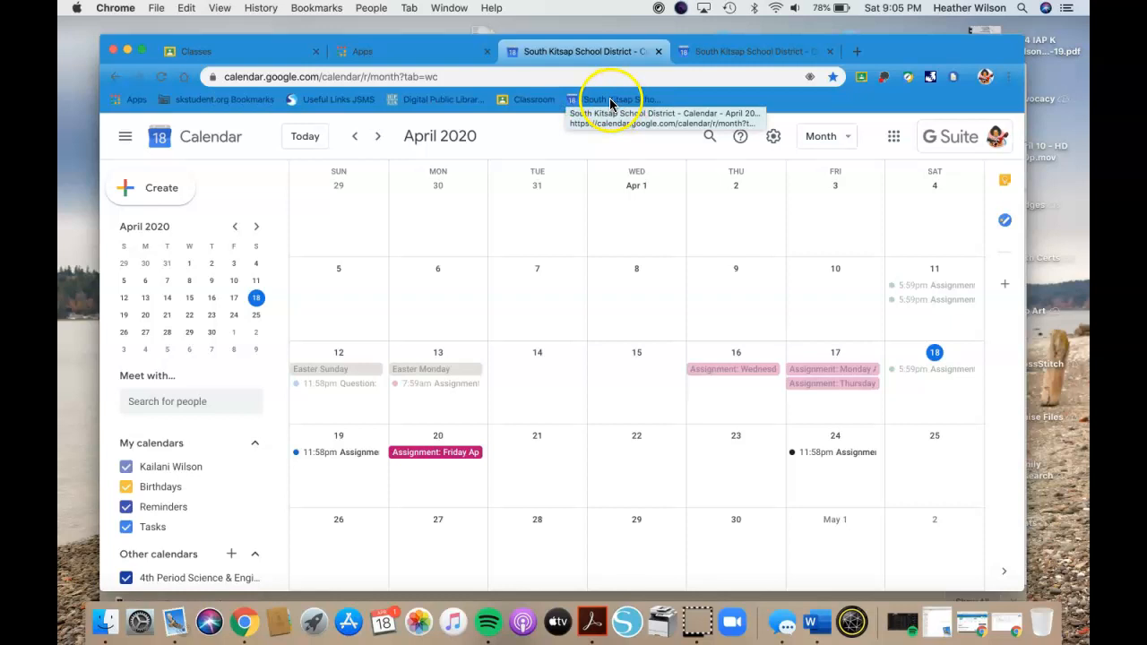
right_click(610, 101)
left_click(632, 182)
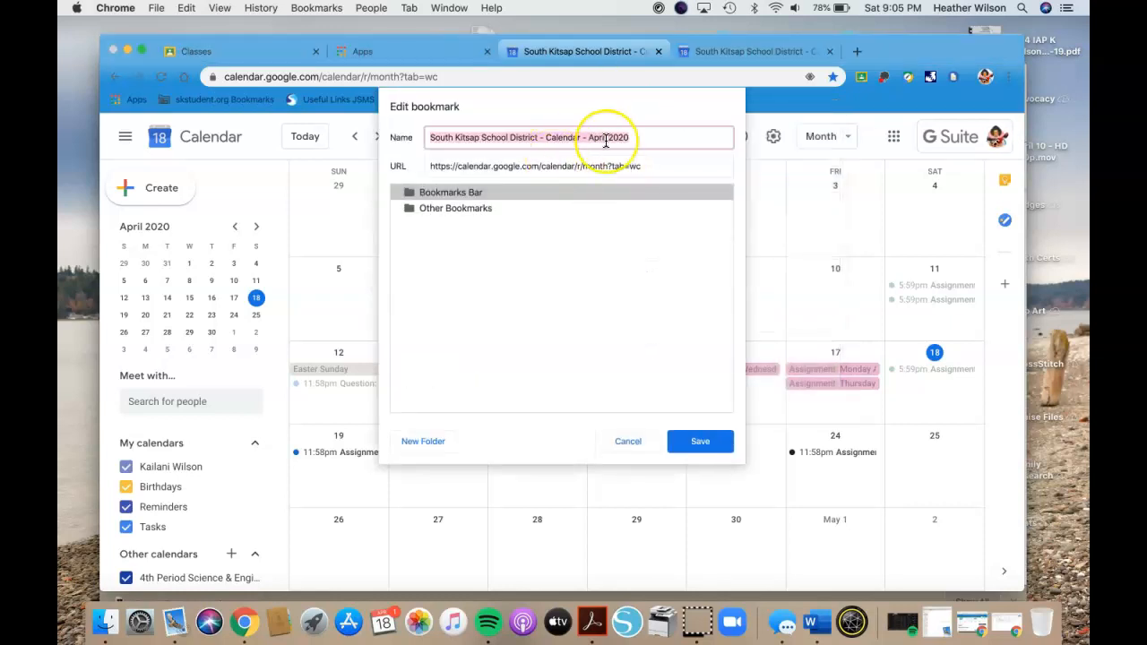
type("Calendar")
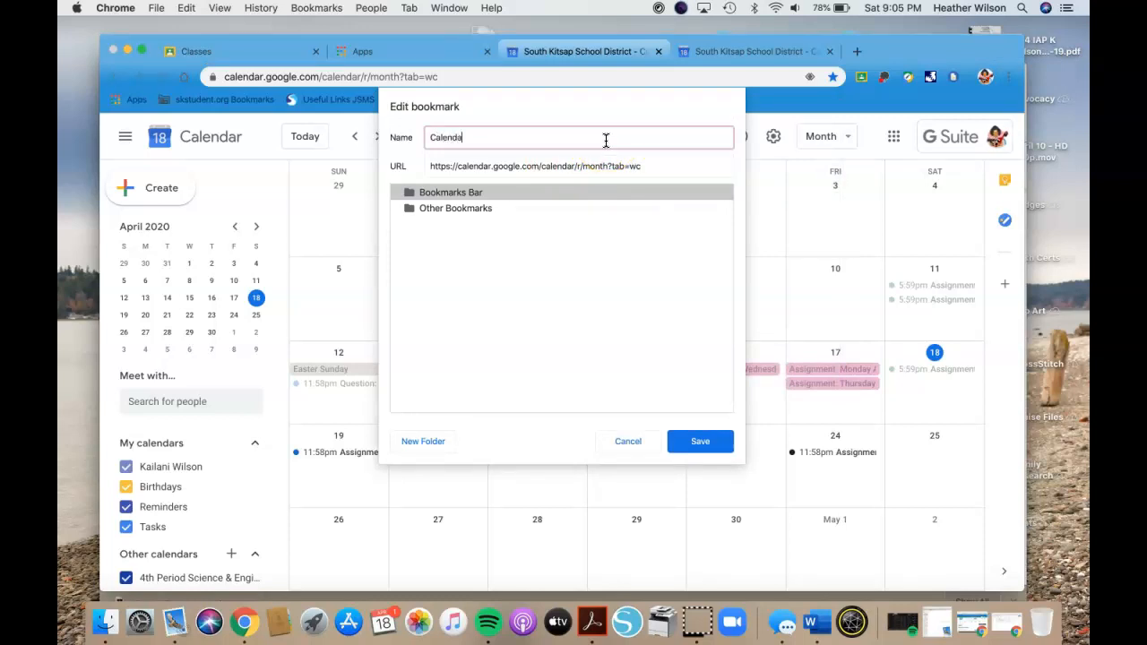
left_click(689, 443)
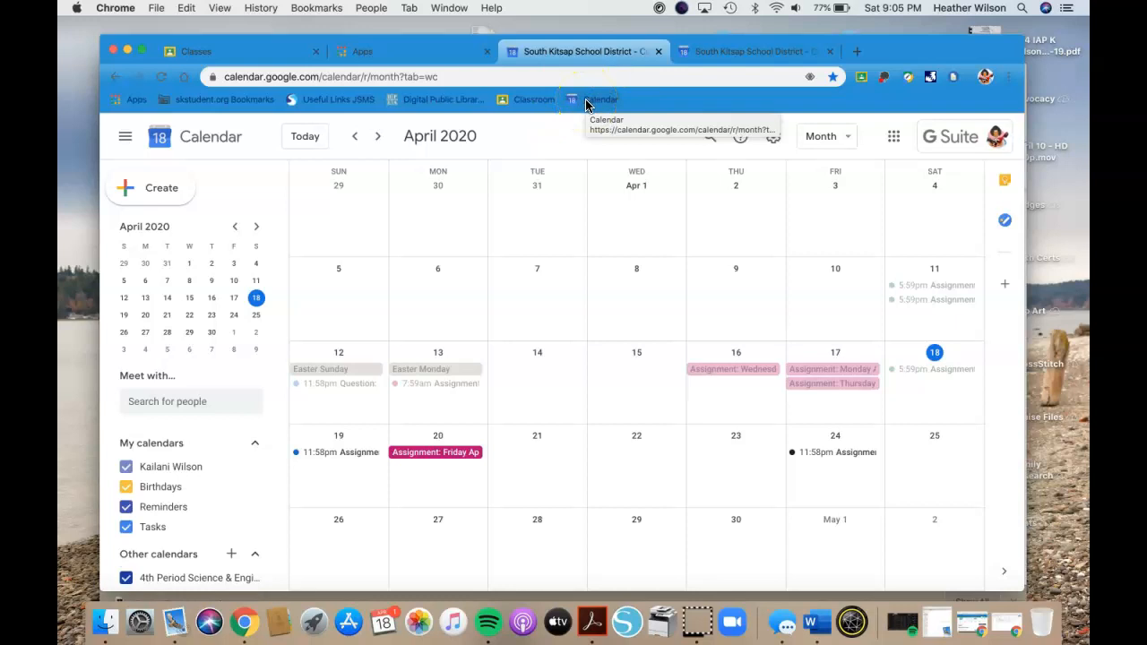
Look through the Google apps available from the Classroom home page to find Calendar.
left_click(265, 52)
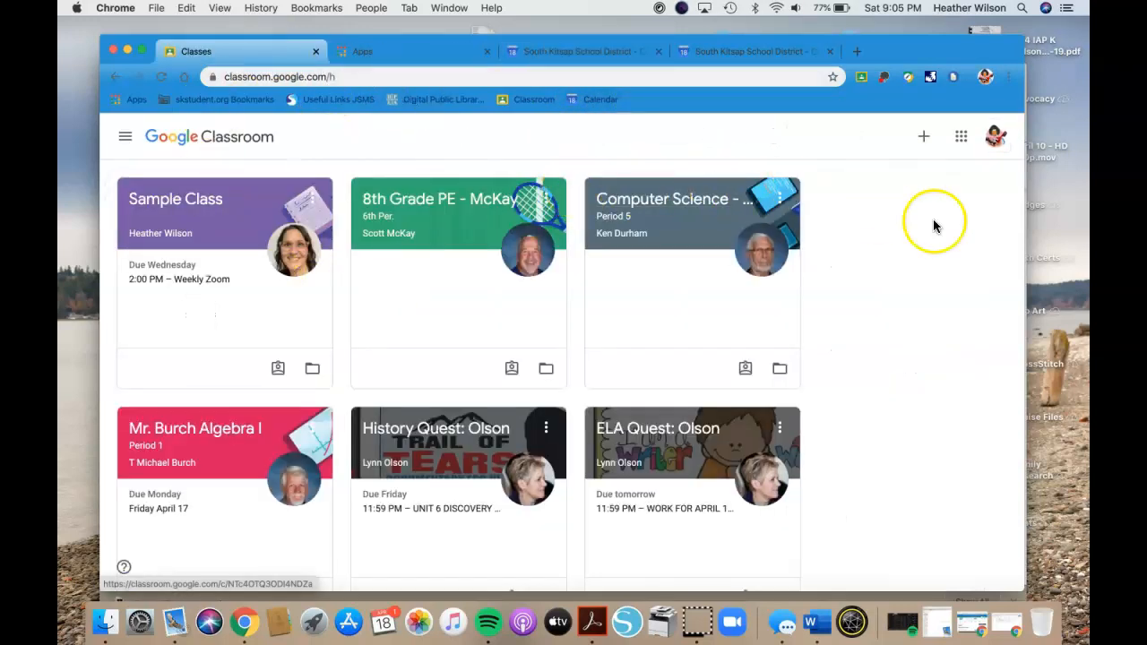
left_click(960, 142)
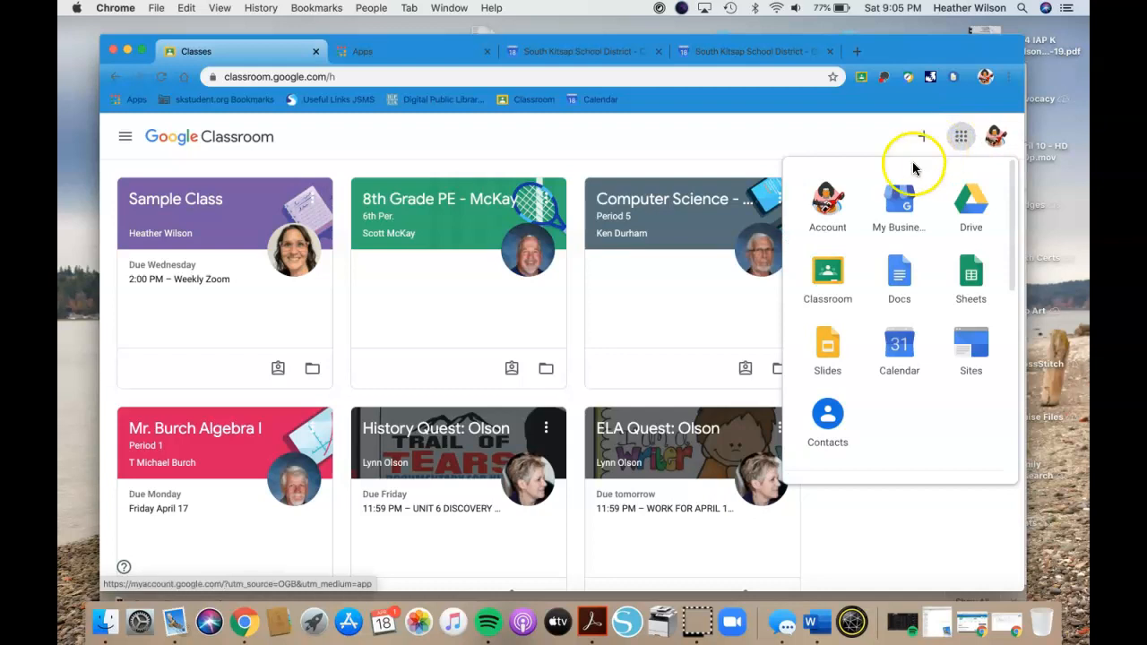
scroll(900, 342, "down", 3)
scroll(900, 343, "down", 3)
scroll(900, 342, "up", 8)
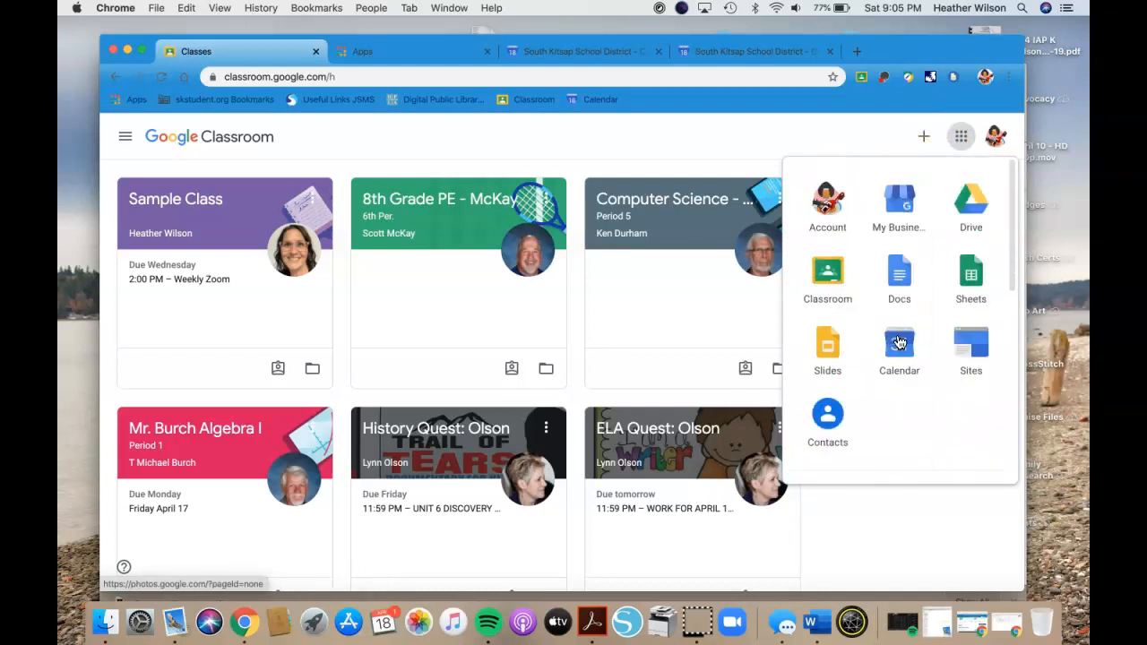
left_click(895, 347)
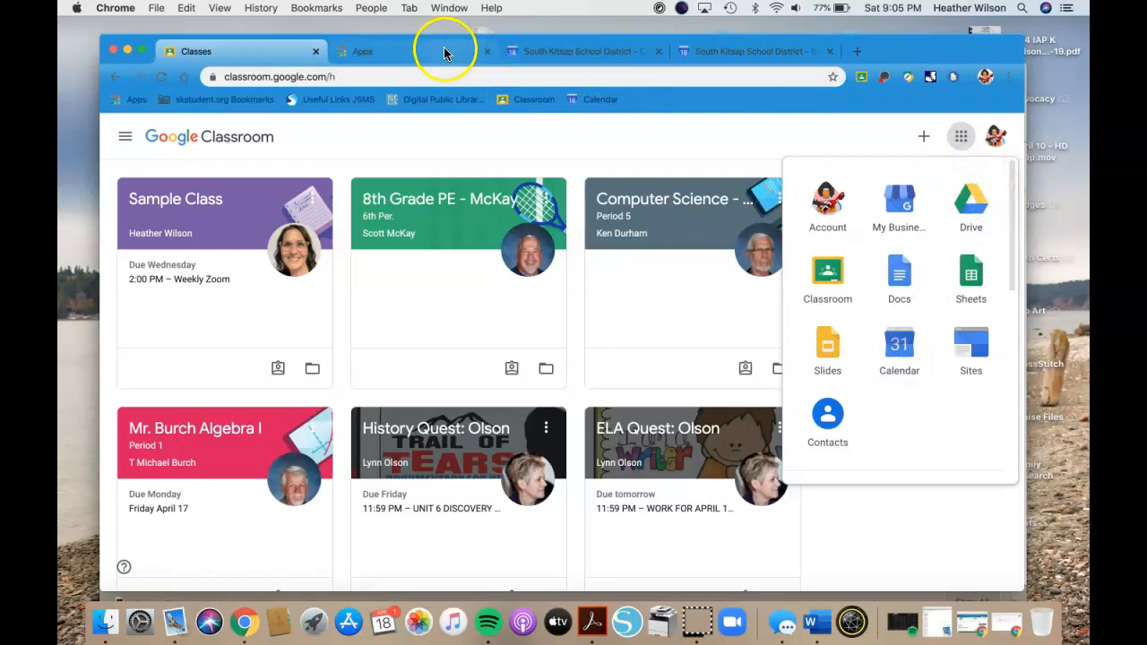
View the student's Classwork page in Sample Class and return to the class stream.
left_click(201, 206)
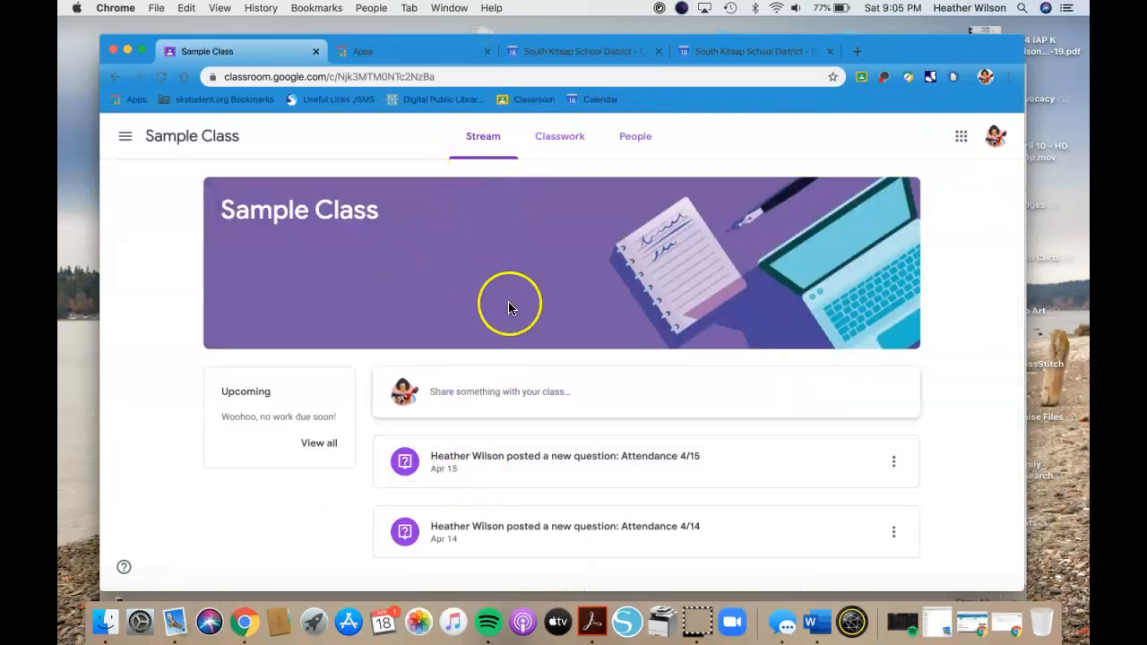
left_click(545, 140)
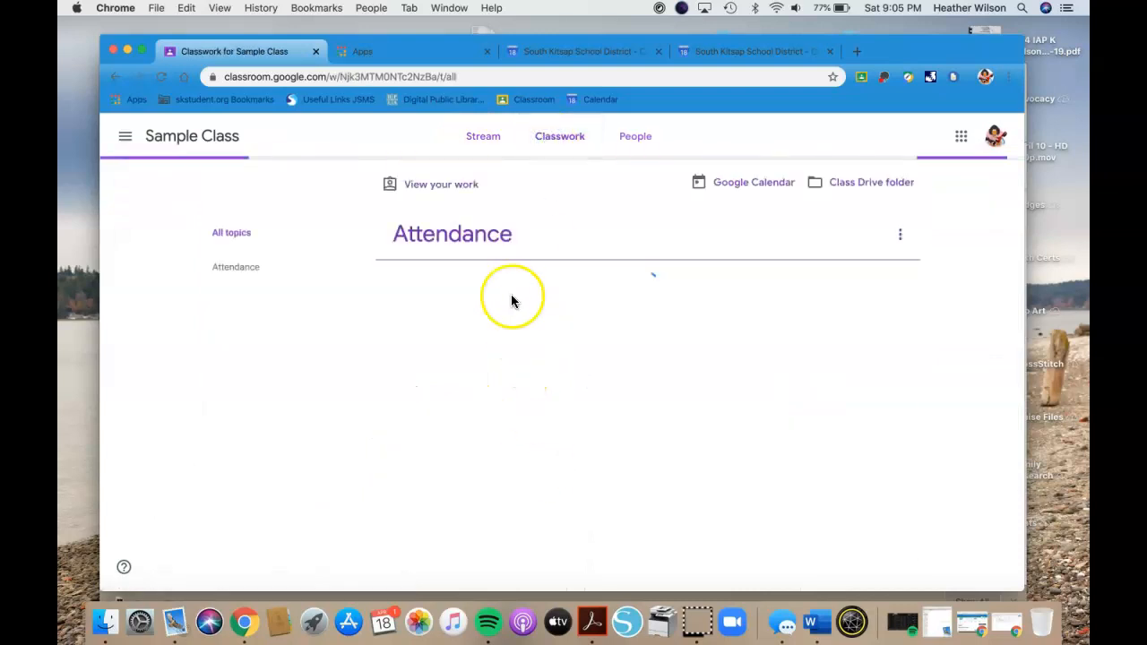
left_click(497, 140)
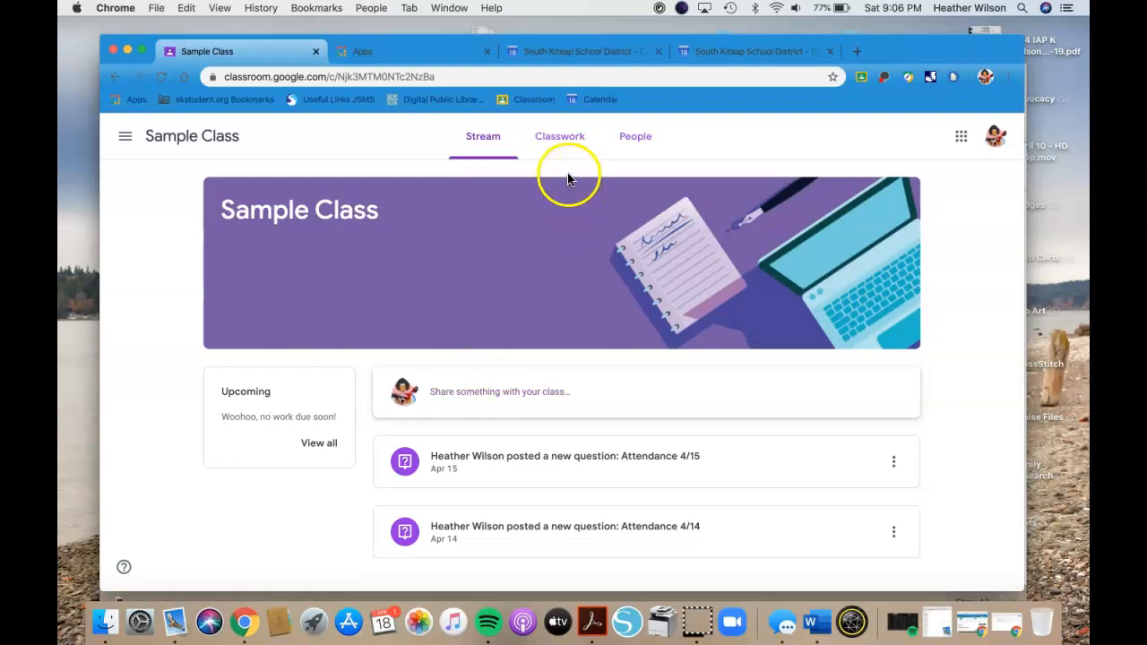
Switch to the teacher's Sample Class window and start a new classwork assignment titled "Zoom Meeting".
left_click_drag(906, 53, 901, 143)
left_click(553, 80)
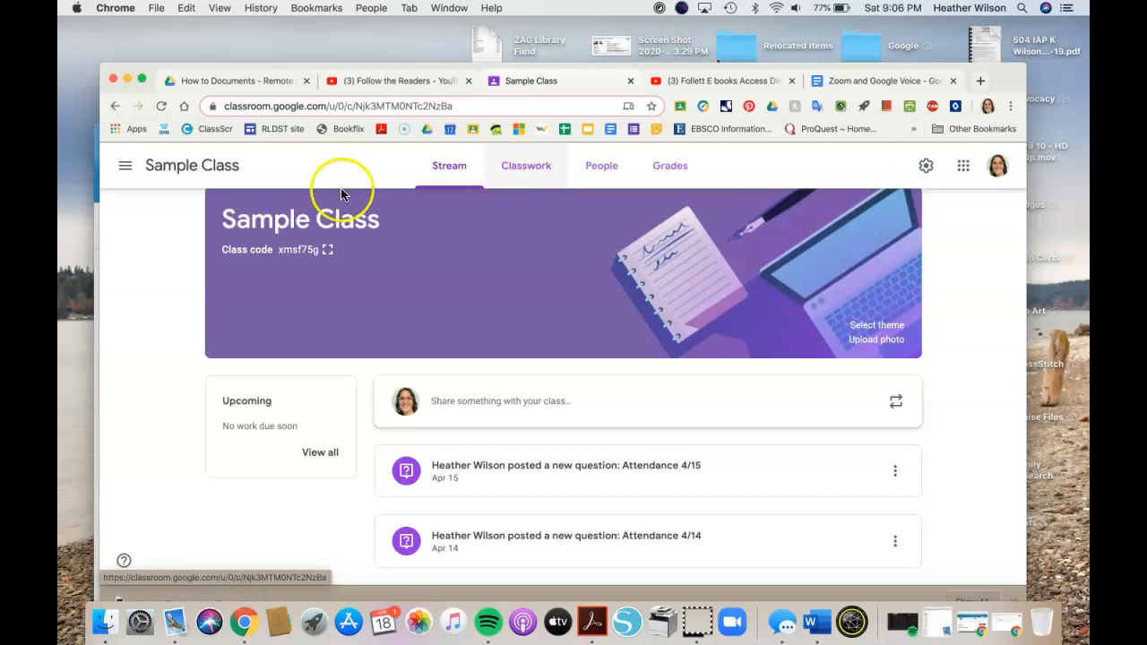
left_click(517, 167)
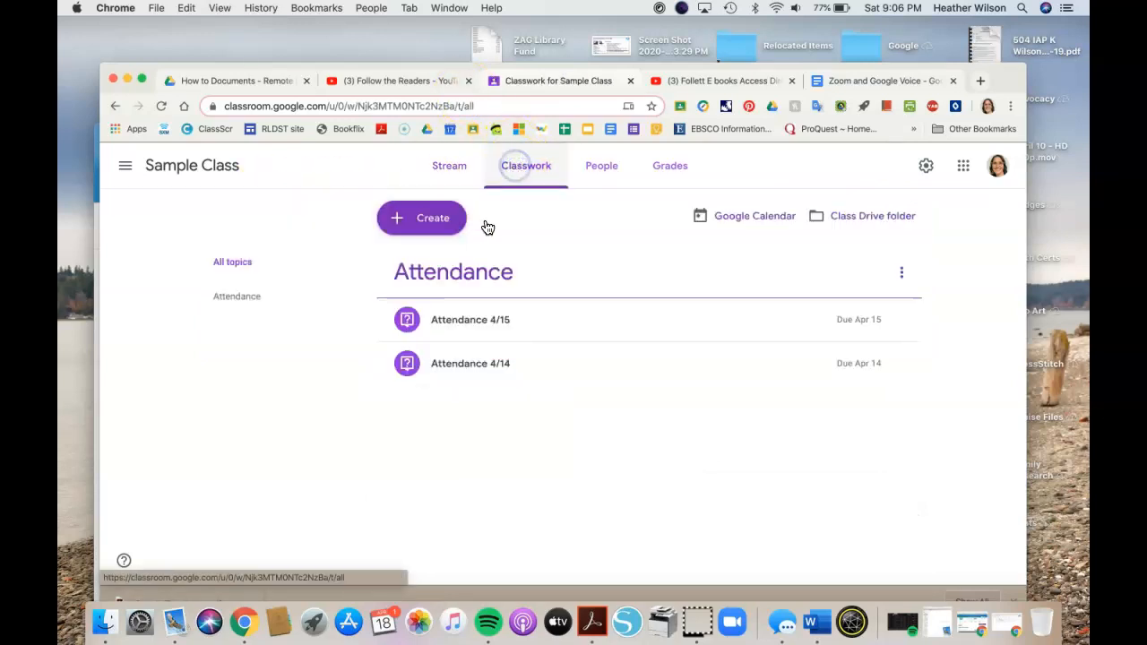
left_click(425, 218)
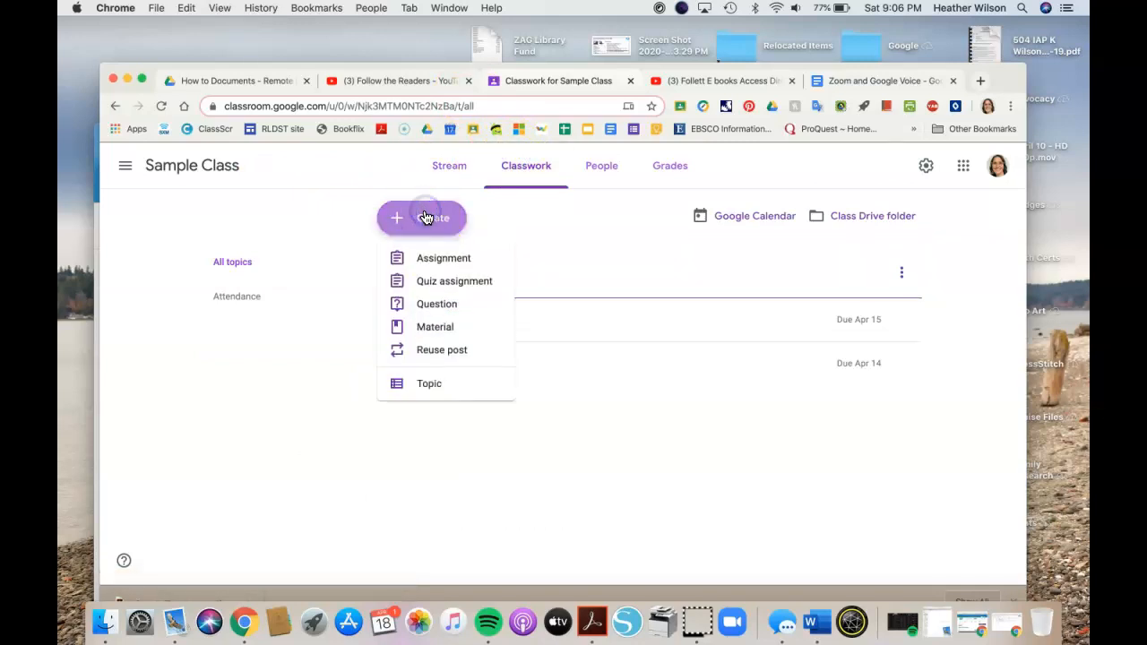
left_click(424, 265)
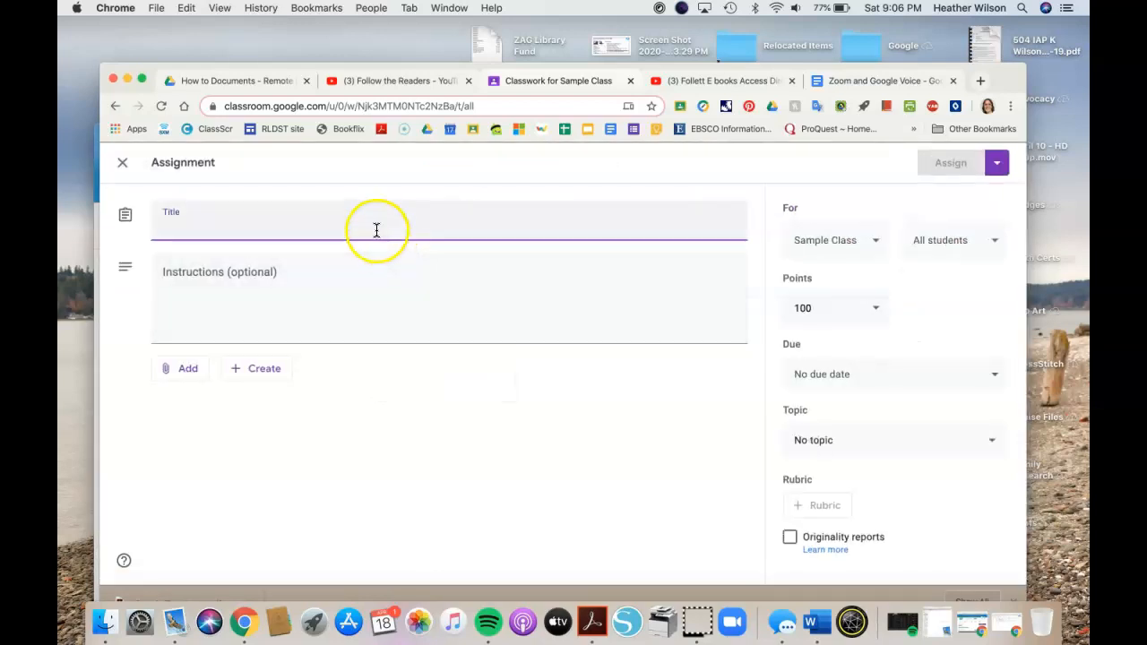
type("Zoom Meeting")
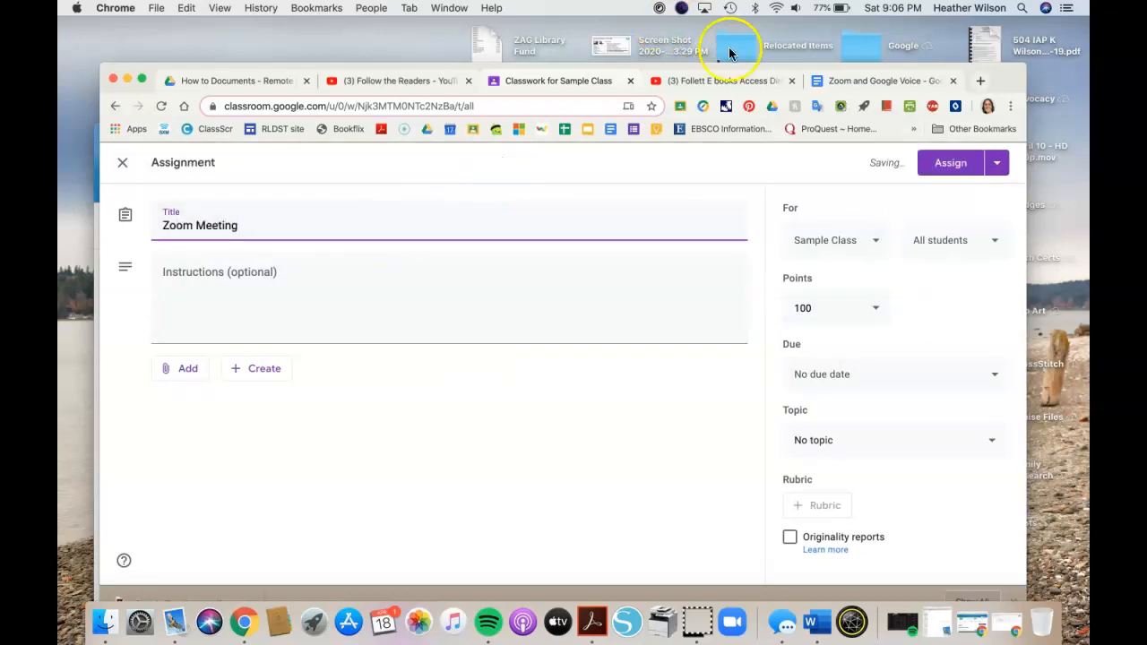
Copy the Zoom invitation with its meeting link, ID and password from the Zoom and Google Voice document into the assignment's instructions.
left_click(842, 86)
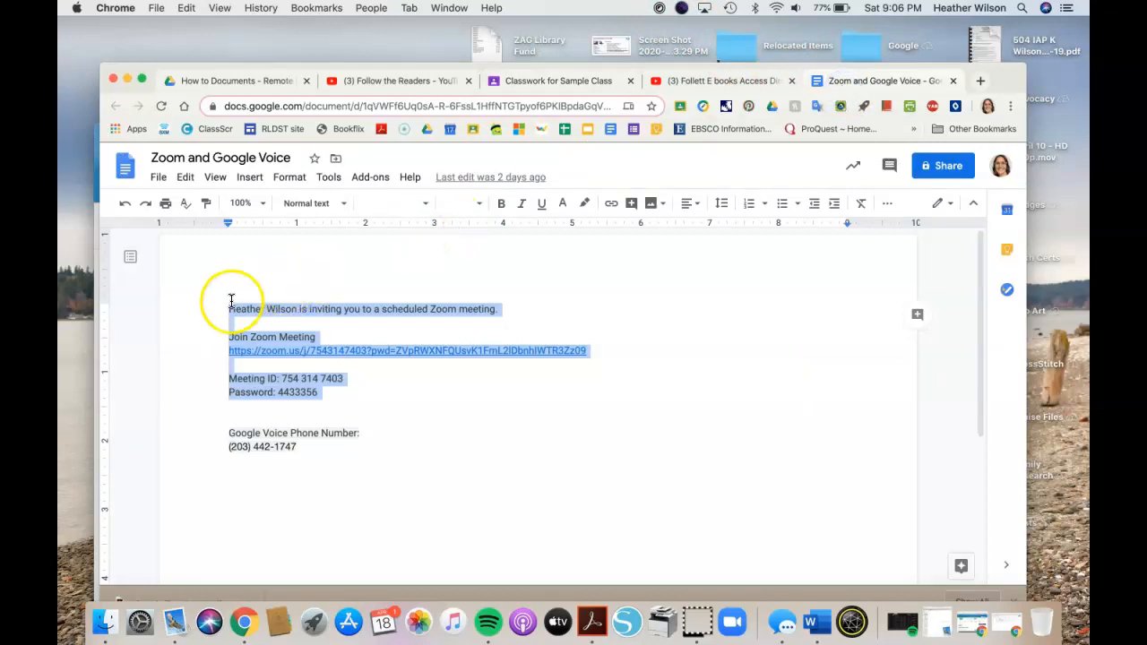
left_click(354, 395)
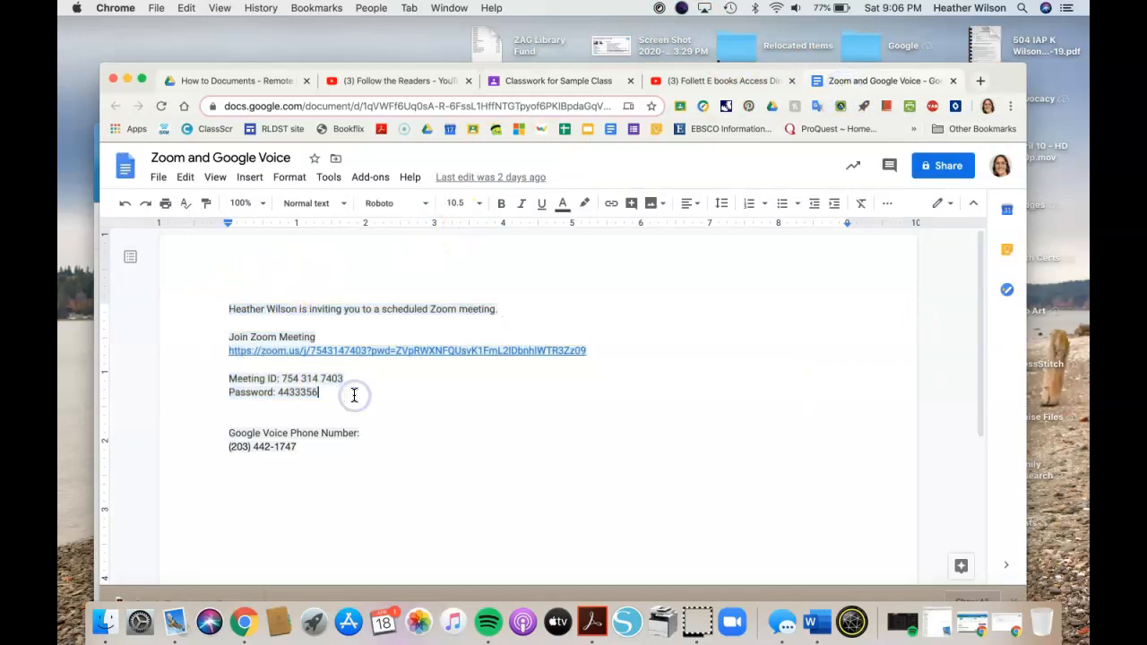
left_click_drag(325, 391, 222, 298)
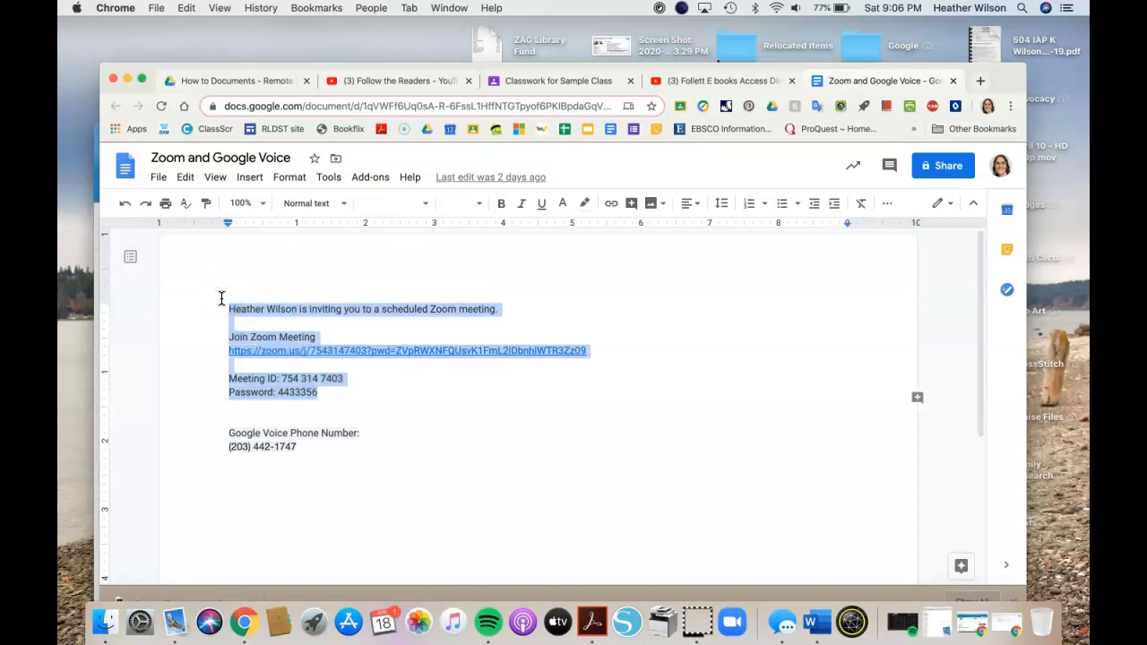
left_click(531, 79)
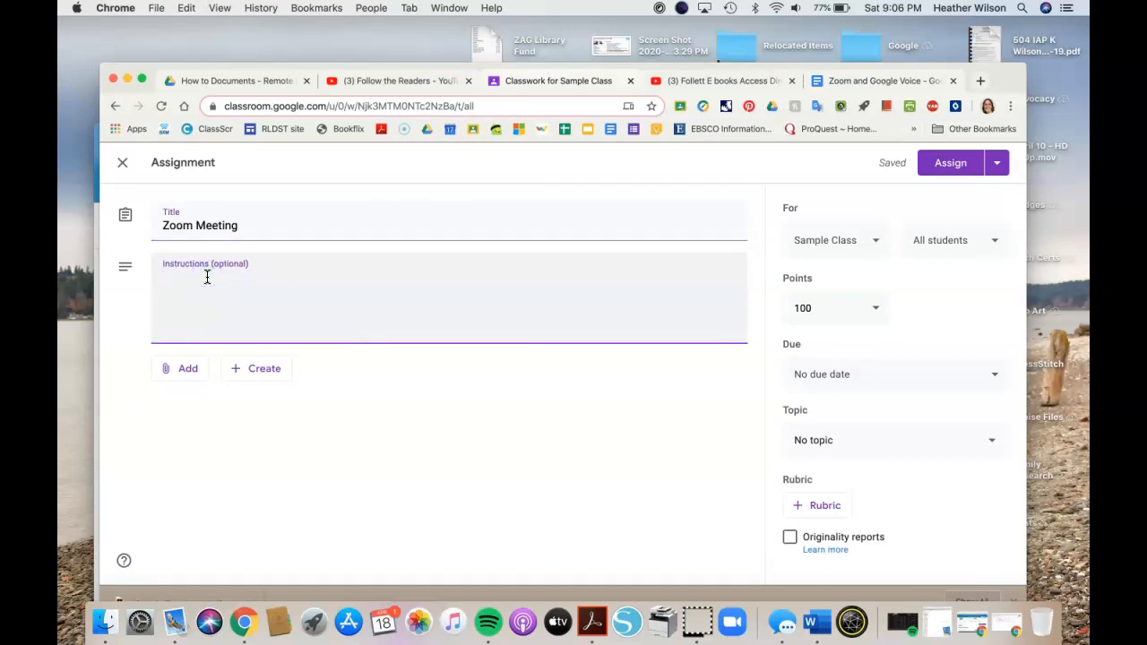
key("super+v")
key("BackSpace")
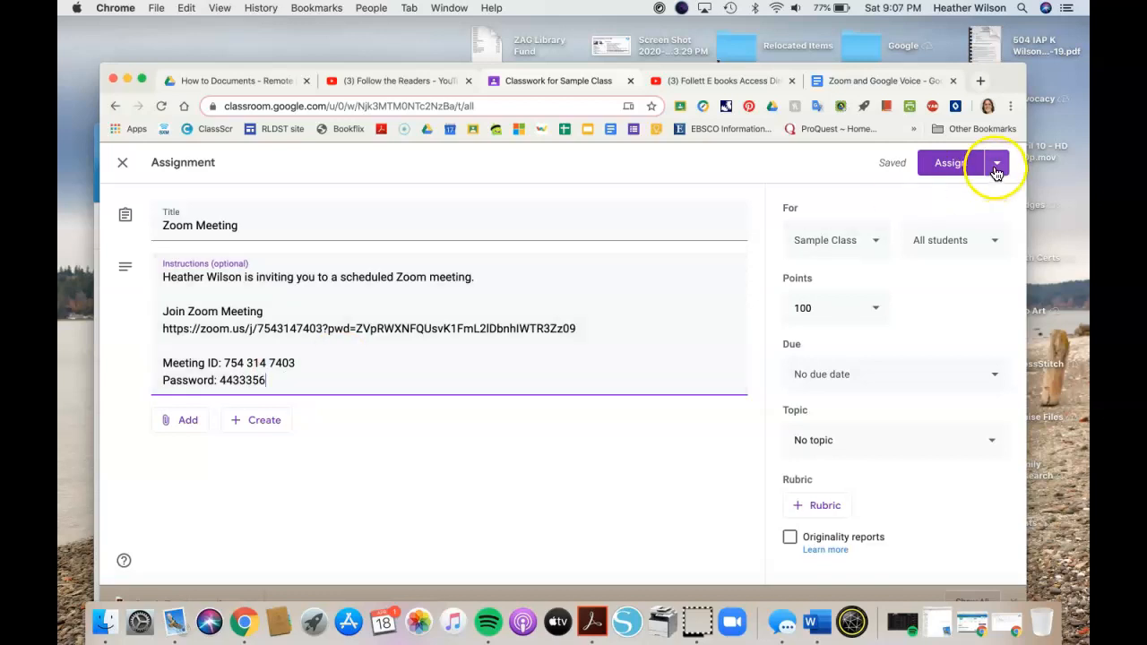
Set the assignment's points to Ungraded and review its class and student choices, keeping Sample Class and All students.
left_click(877, 248)
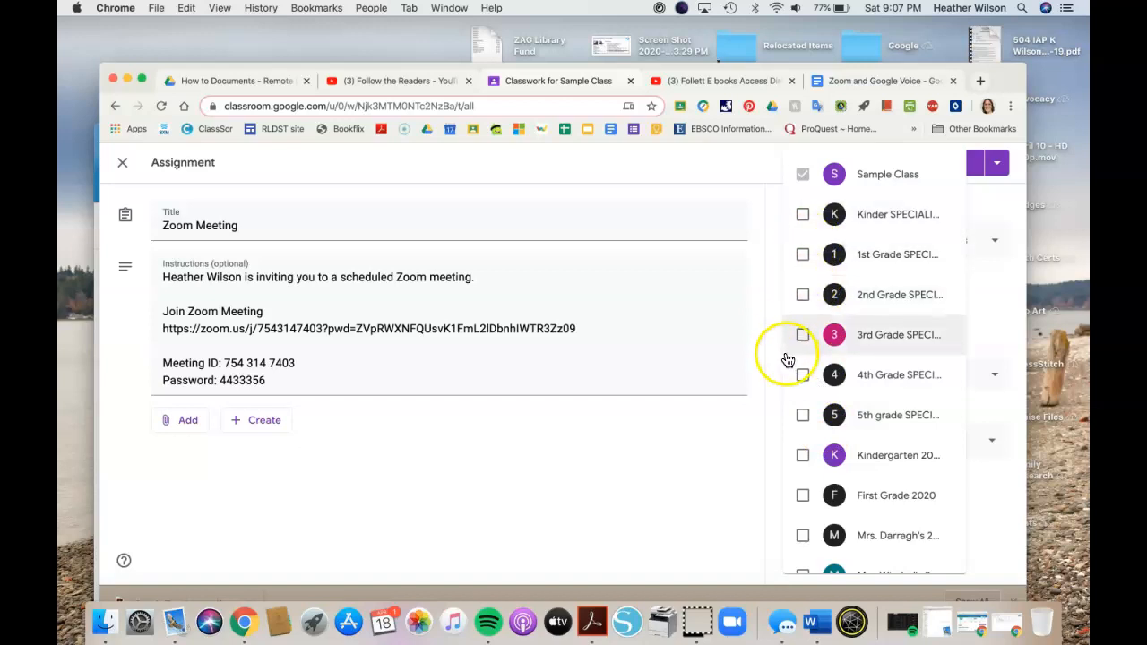
left_click(688, 433)
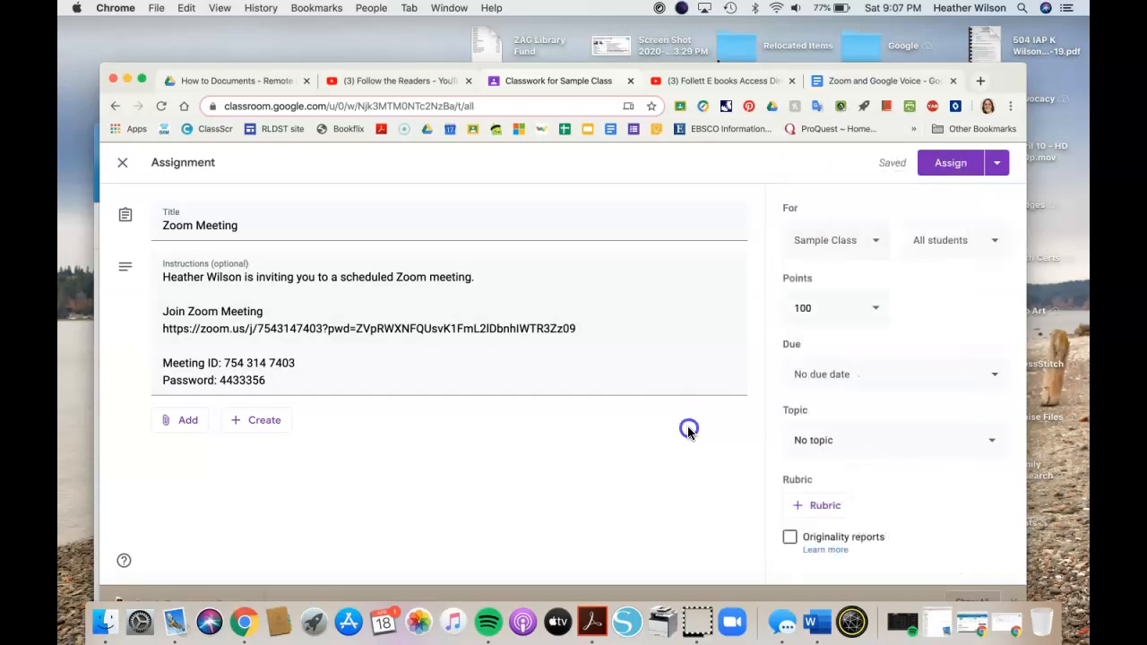
left_click(832, 305)
left_click(797, 344)
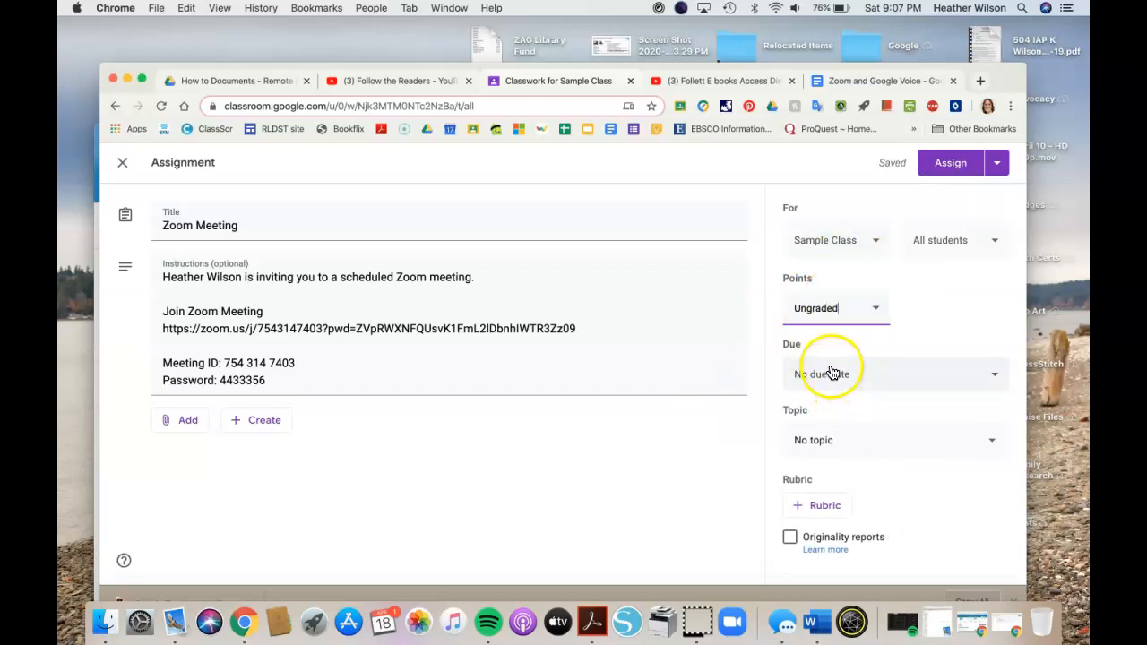
left_click(944, 242)
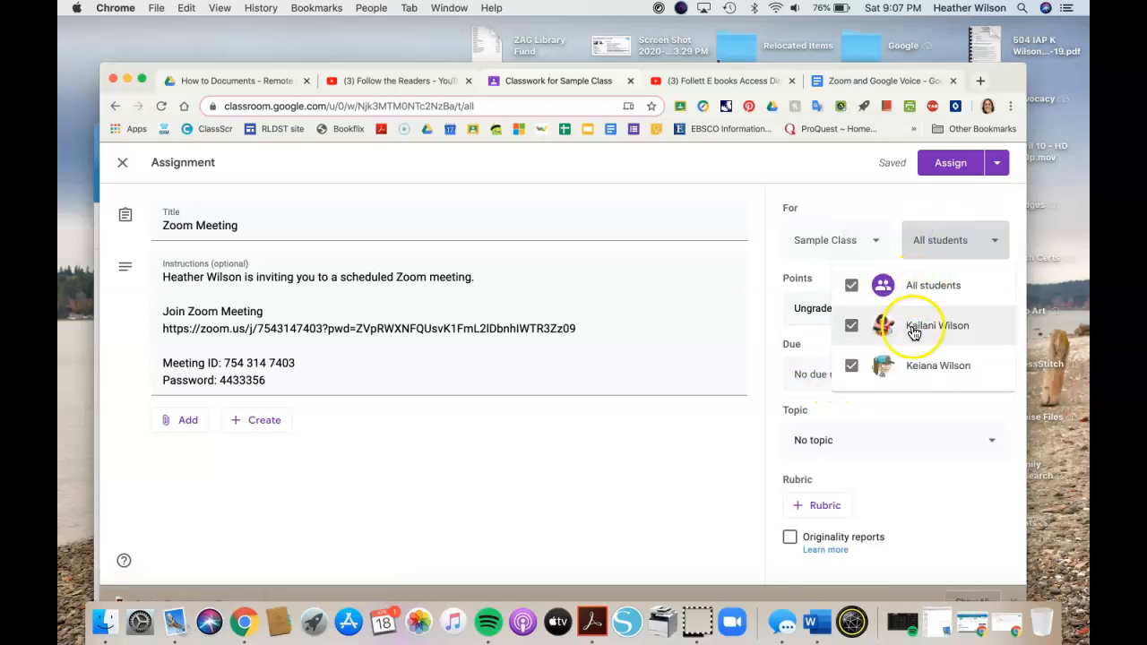
left_click(928, 246)
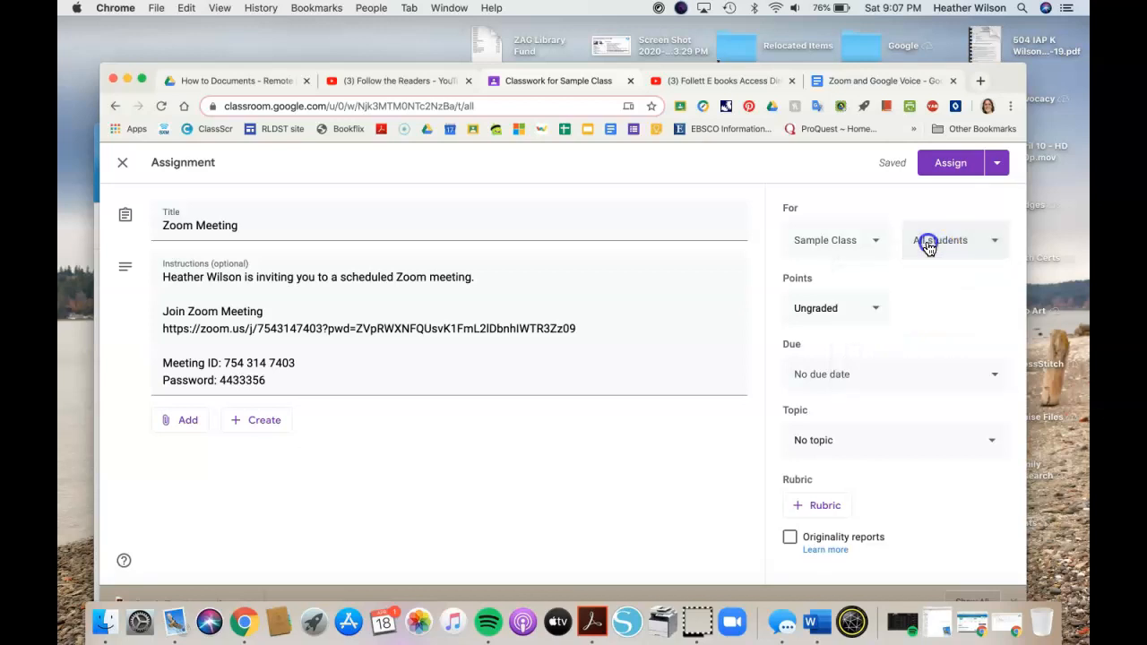
Set the assignment's due date to Apr 22, 2020 and its due time to 2:00 PM.
left_click(816, 374)
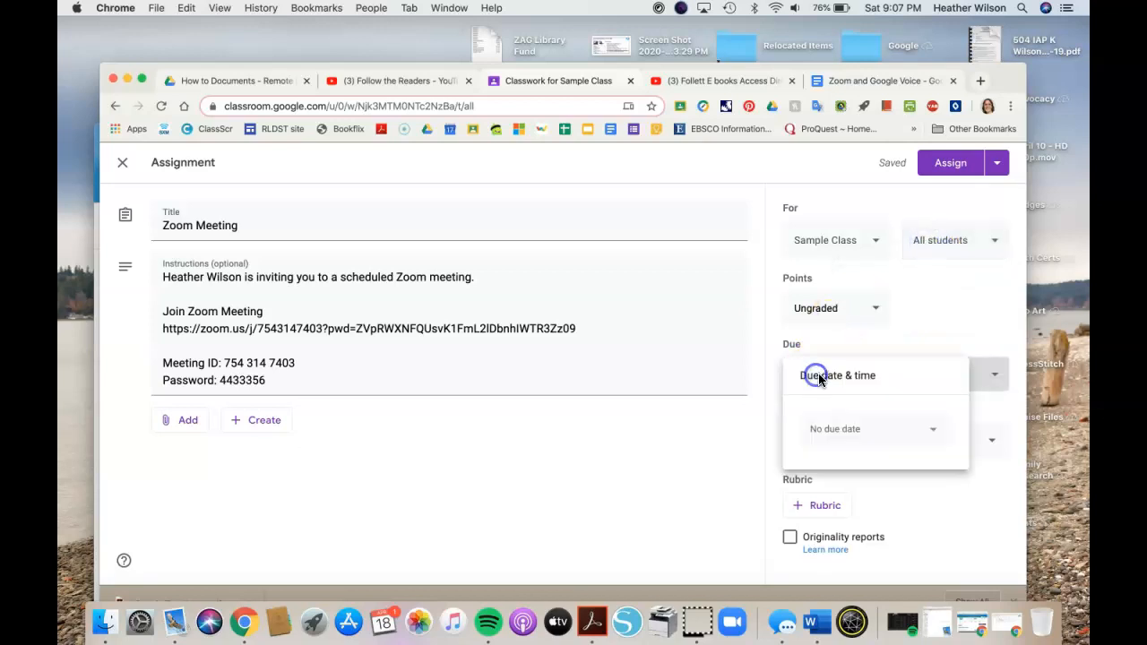
left_click(825, 432)
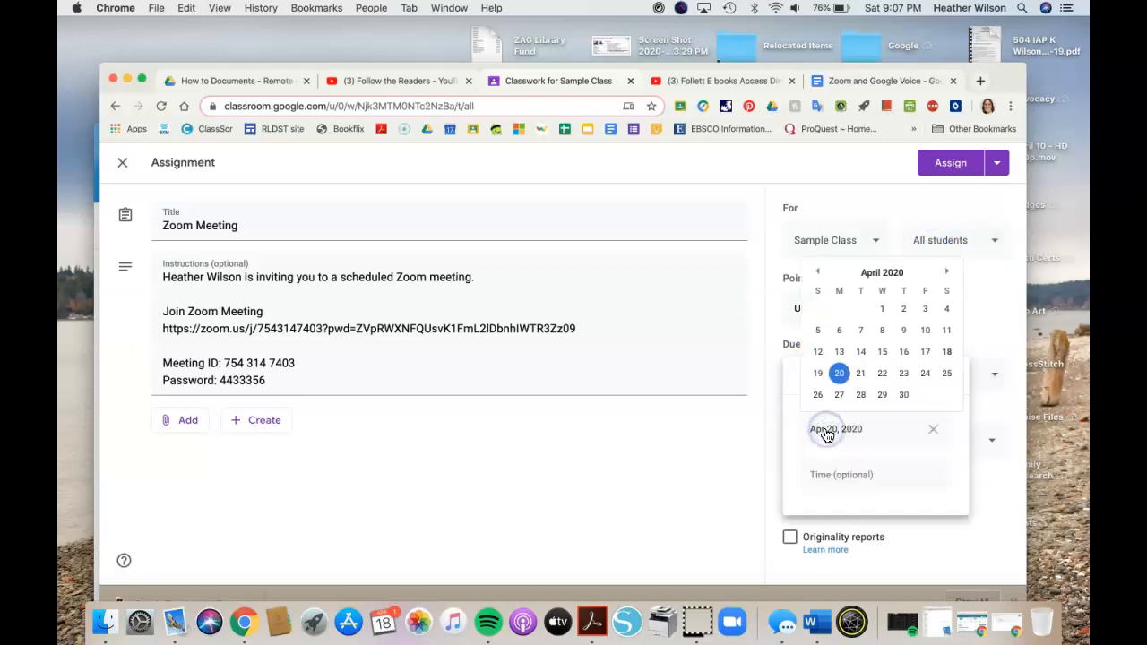
left_click(882, 373)
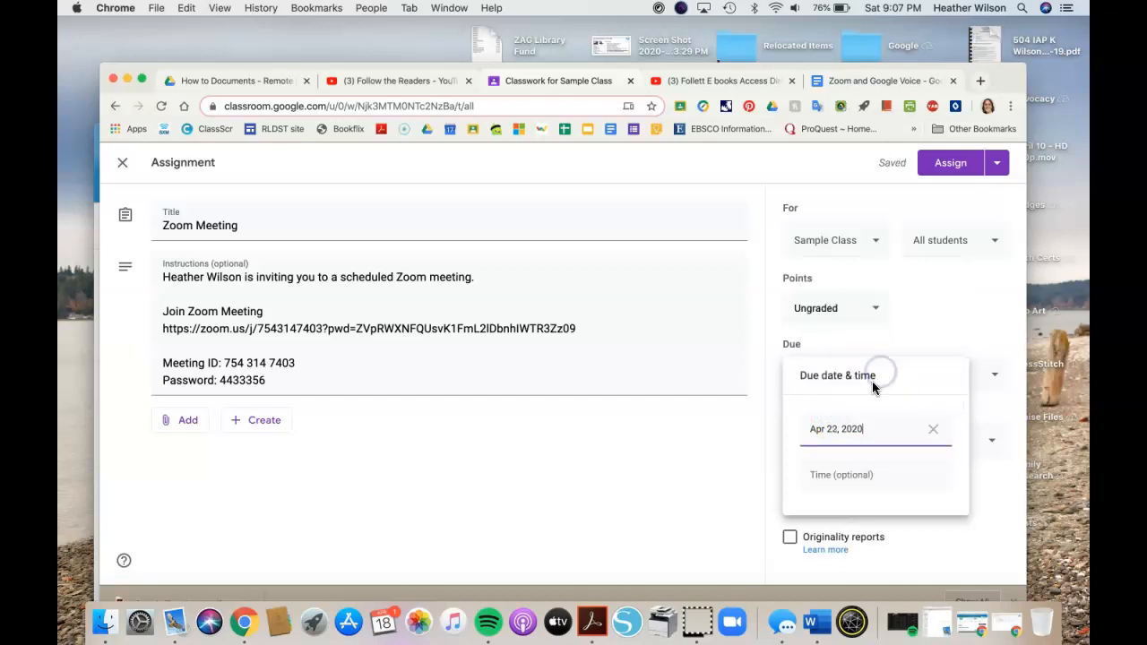
left_click(828, 478)
type("2pm")
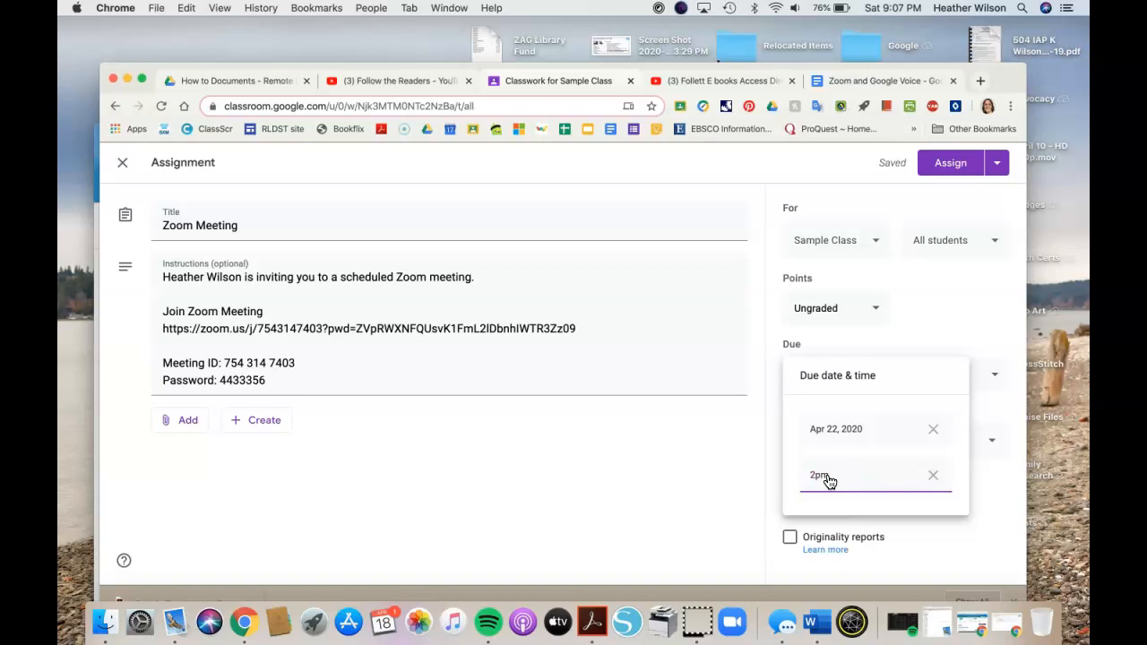
key("Tab")
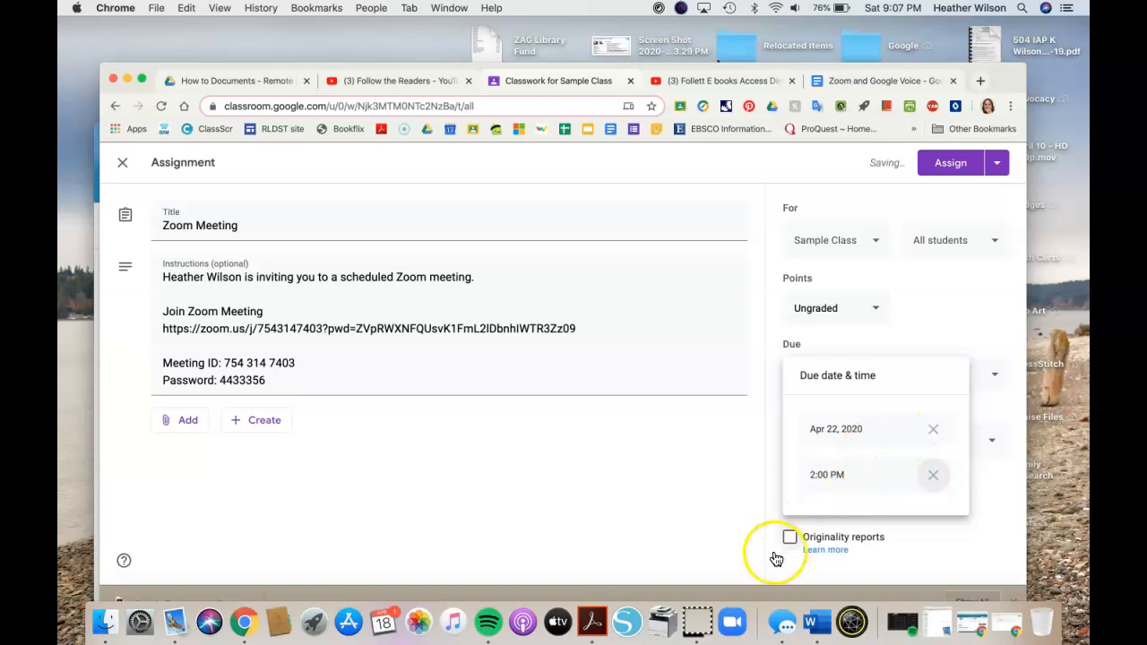
left_click(721, 543)
Create a new topic named Zoom for the assignment.
left_click(833, 444)
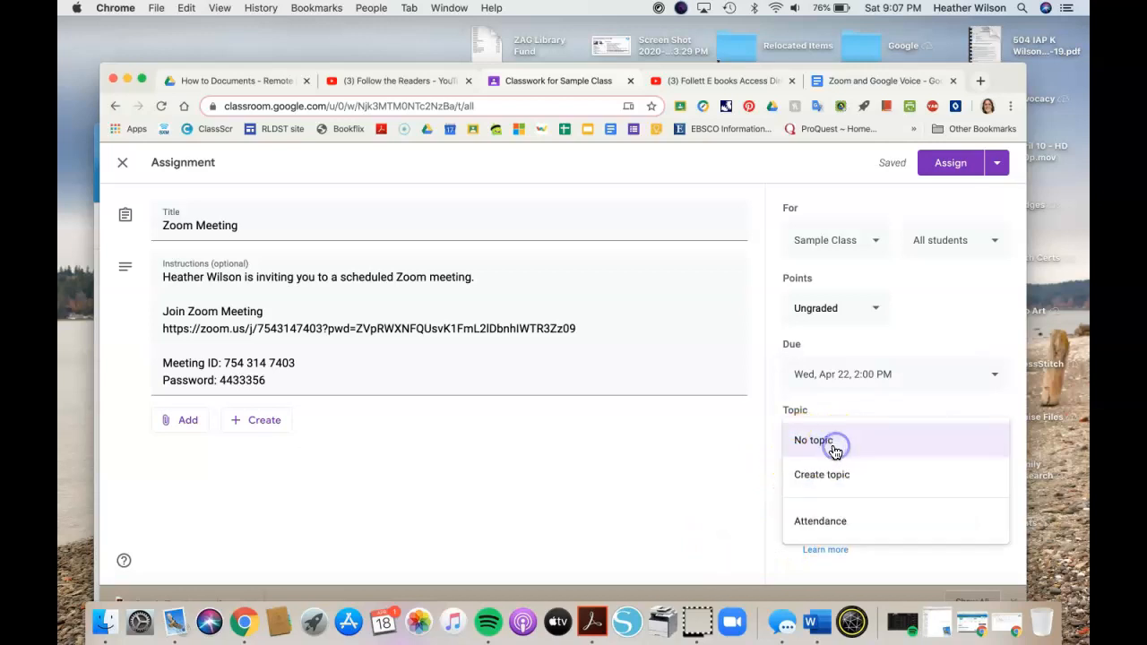
left_click(814, 526)
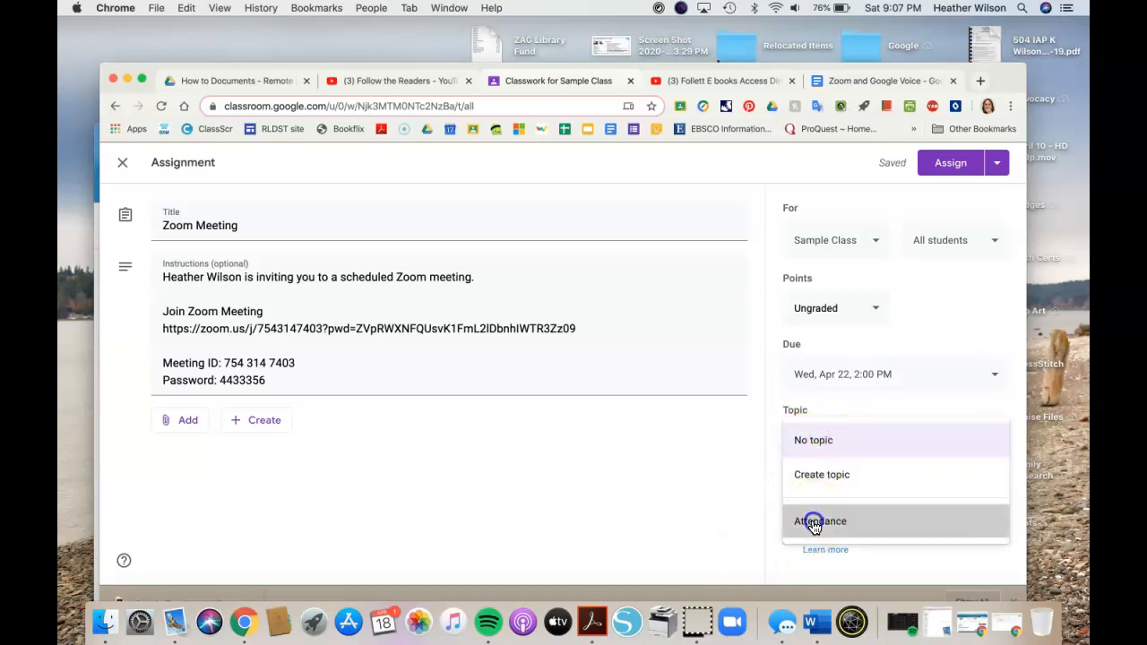
left_click(814, 475)
left_click(814, 440)
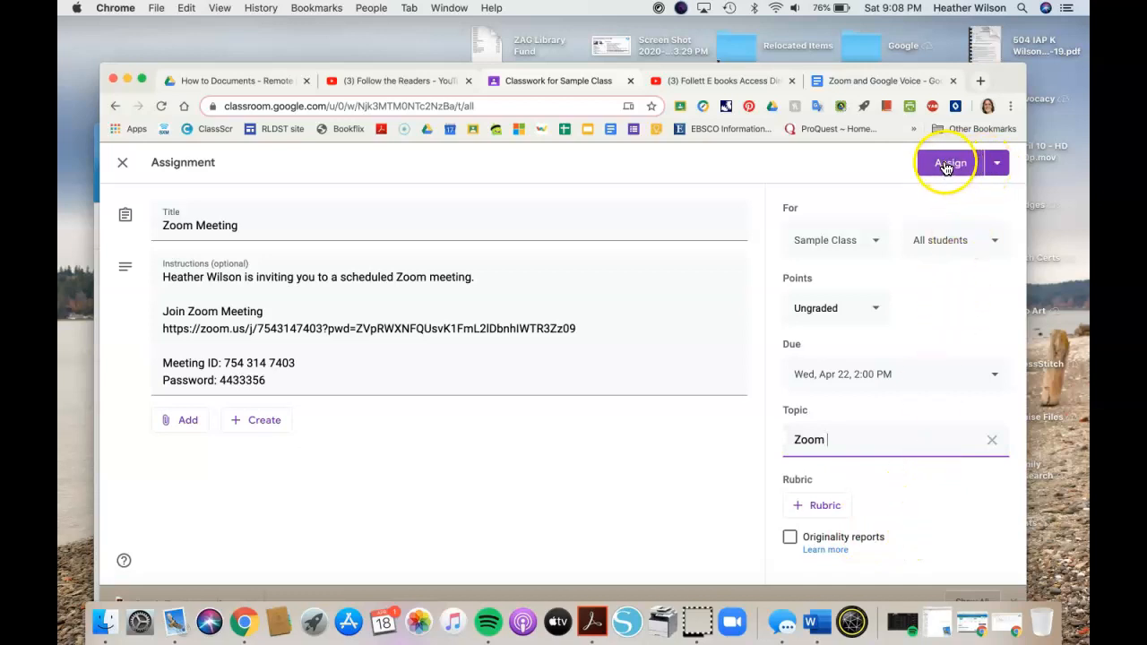
Schedule the Zoom Meeting assignment to post on Apr 20, 2020 at 8:00 AM.
left_click(995, 162)
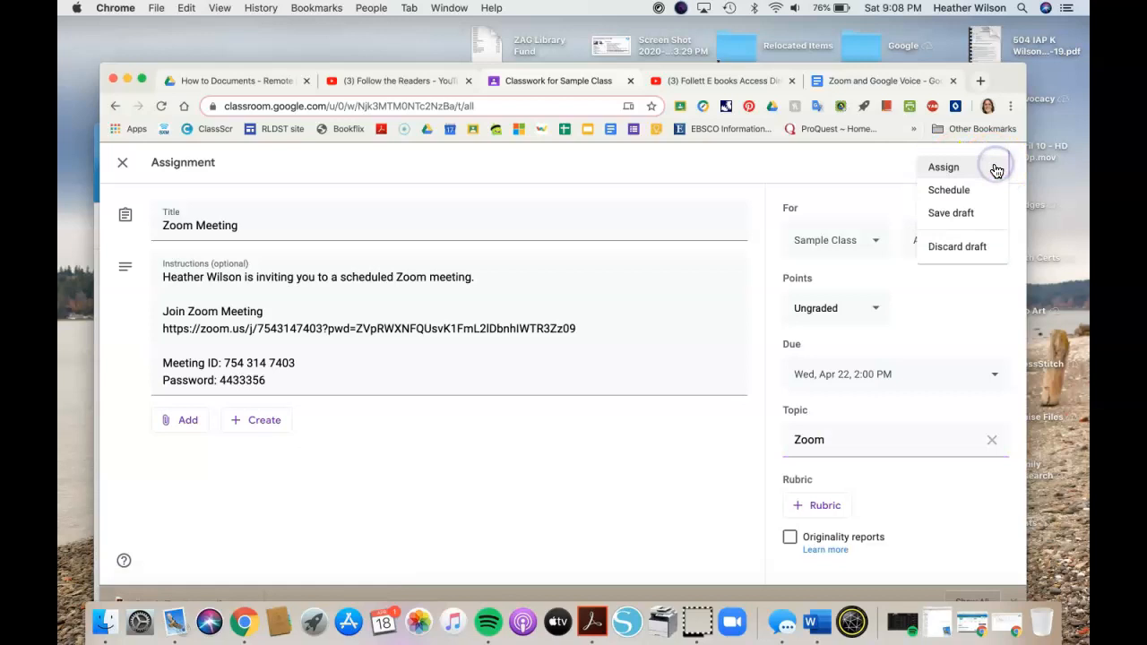
left_click(958, 199)
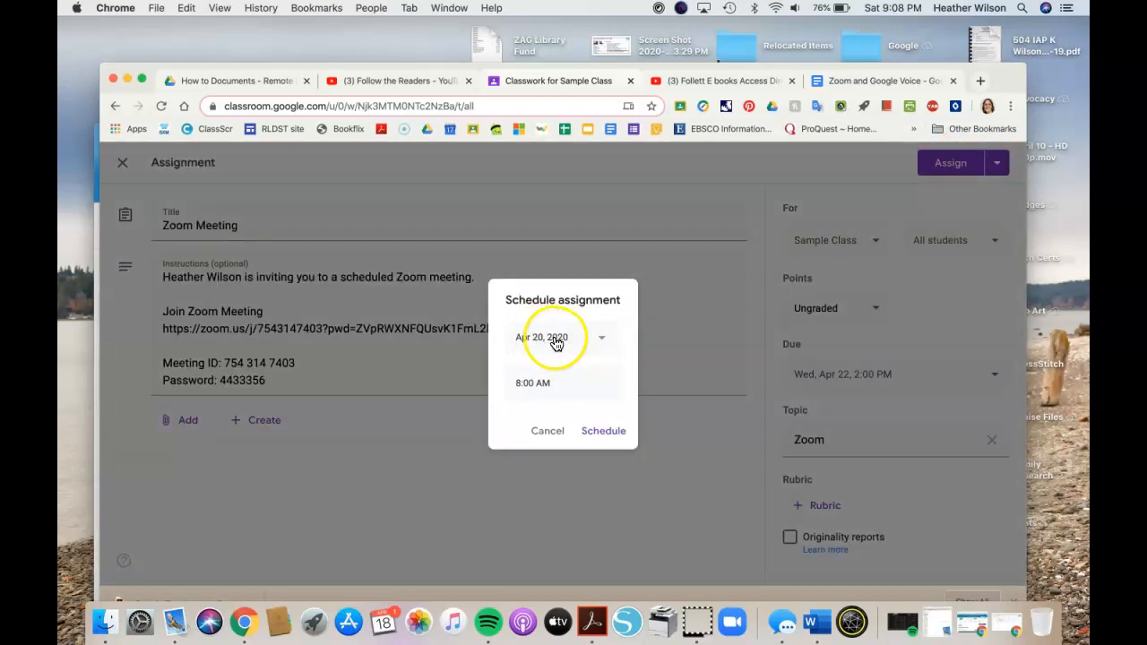
left_click(601, 435)
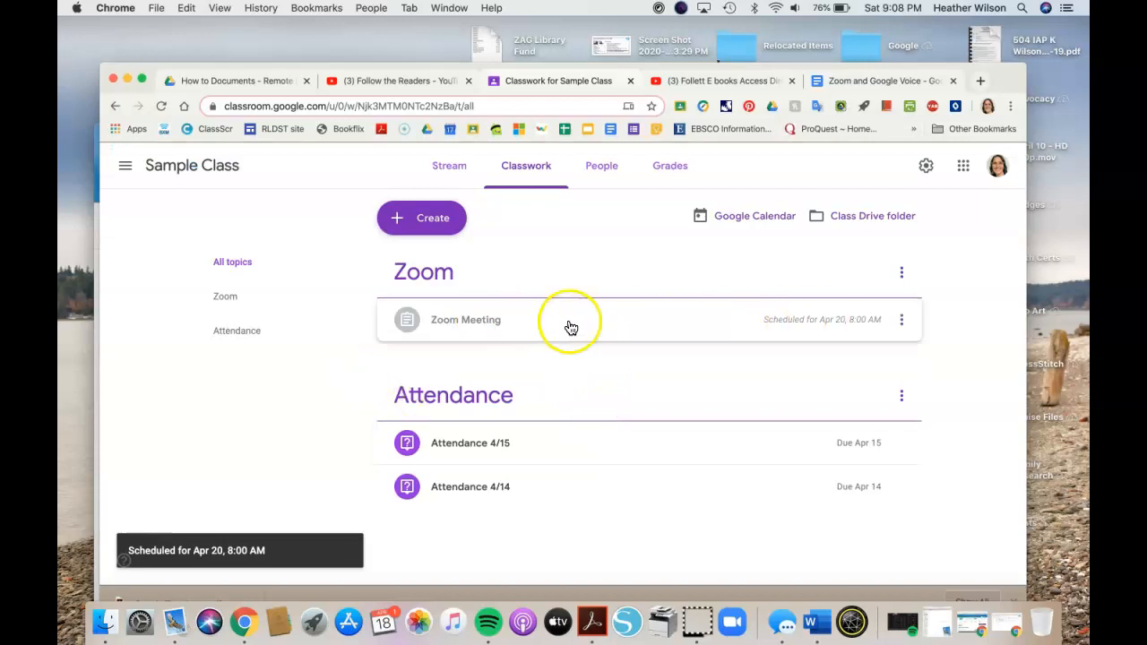
left_click(451, 170)
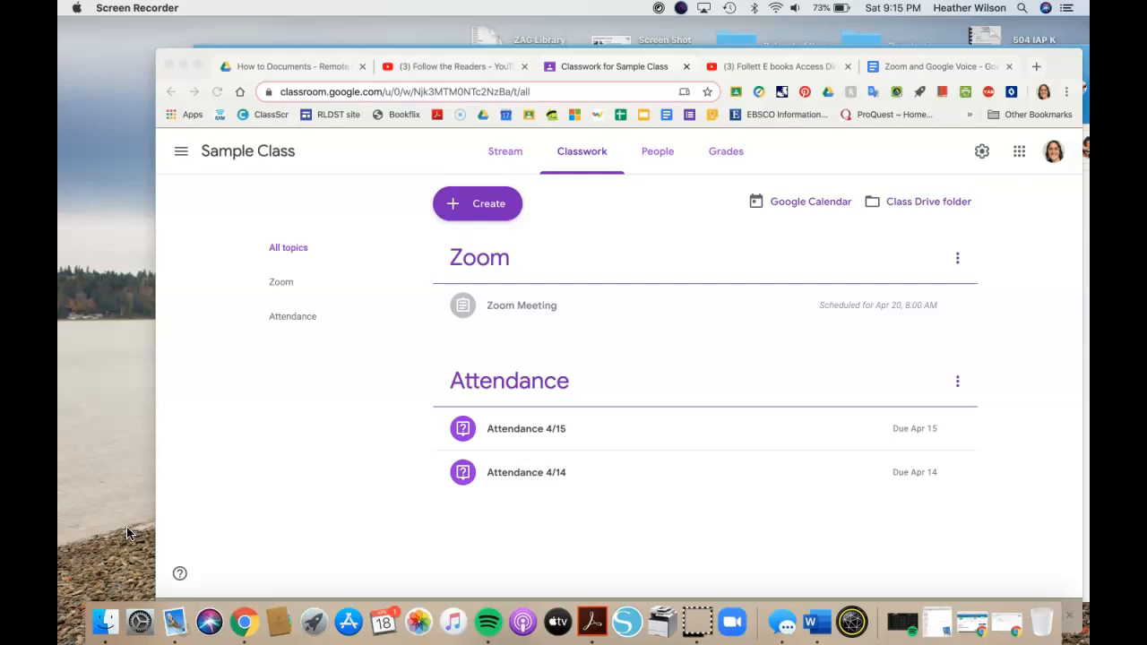
Reuse the scheduled Zoom Meeting post from Sample Class as a new assignment, with new copies of all attachments.
left_click_drag(277, 57, 264, 189)
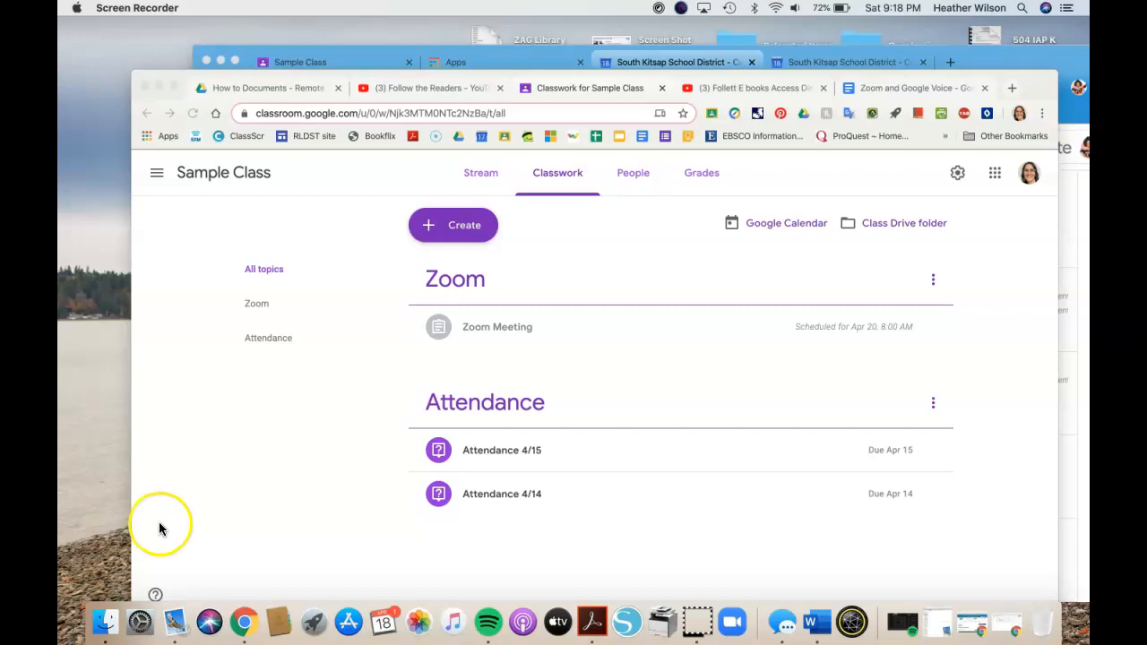
left_click(464, 230)
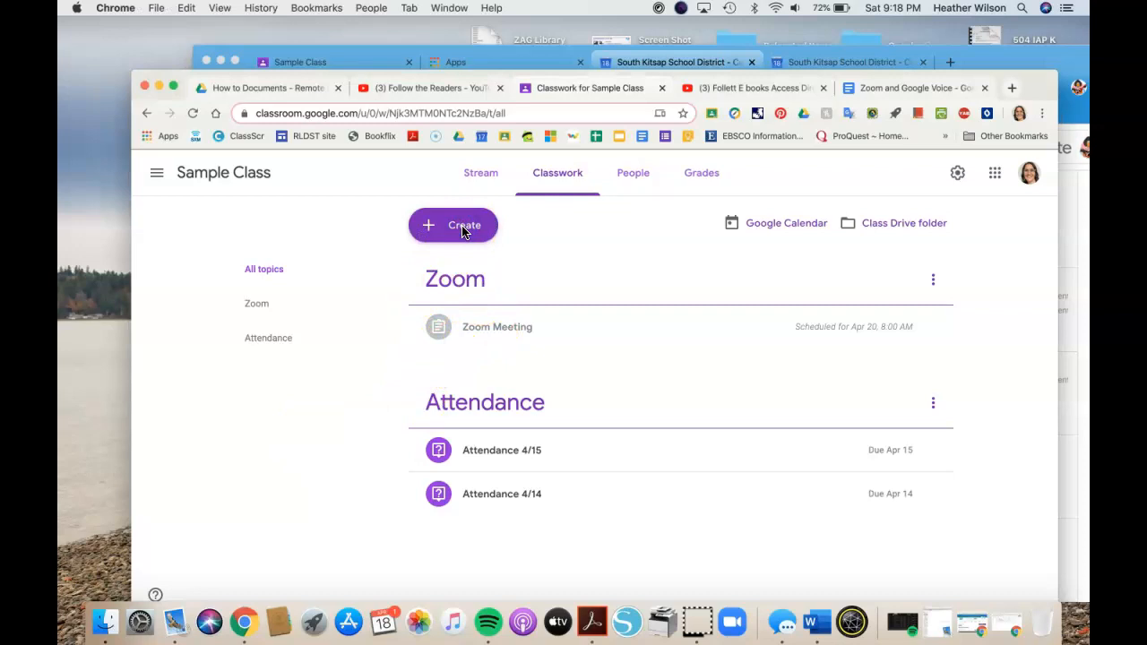
left_click(463, 229)
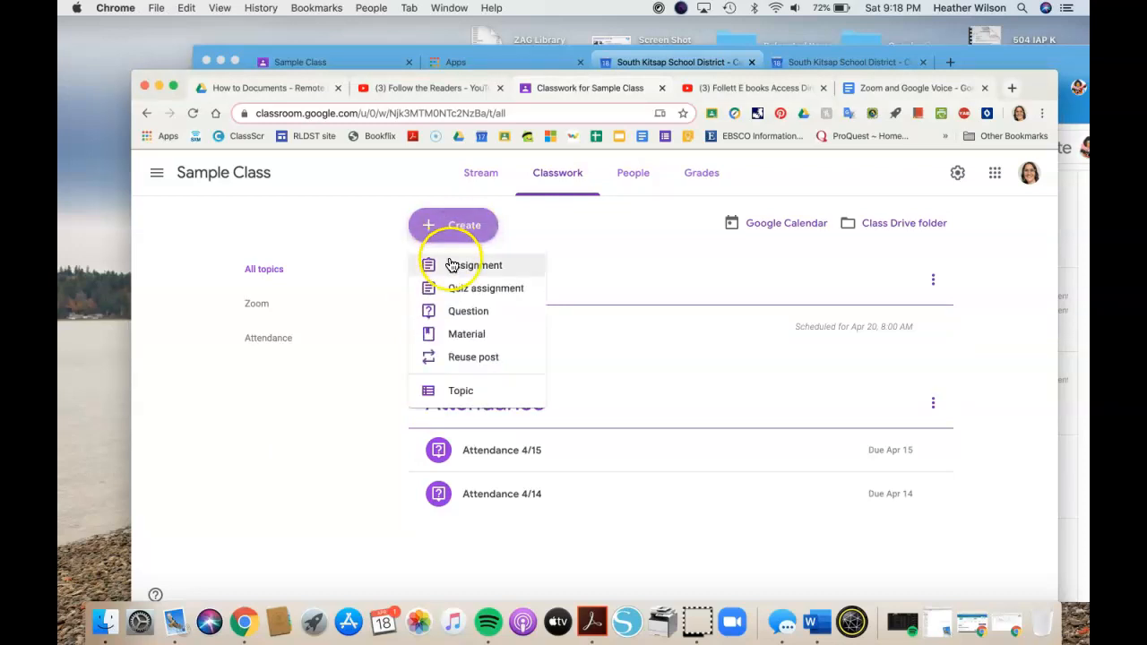
left_click(454, 357)
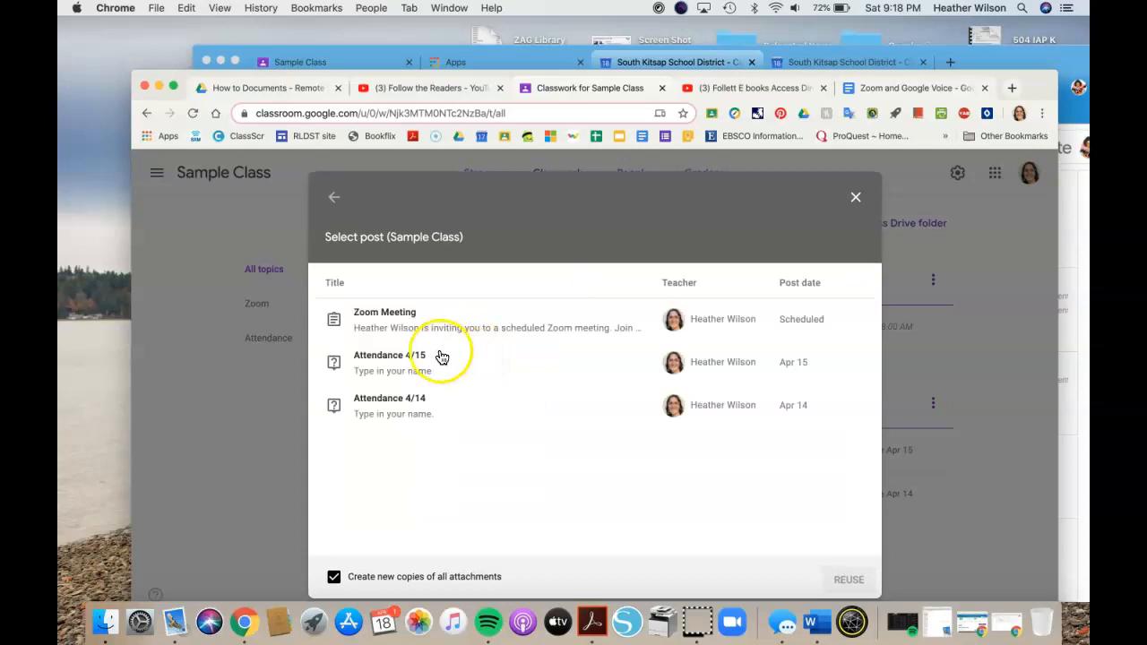
left_click(415, 321)
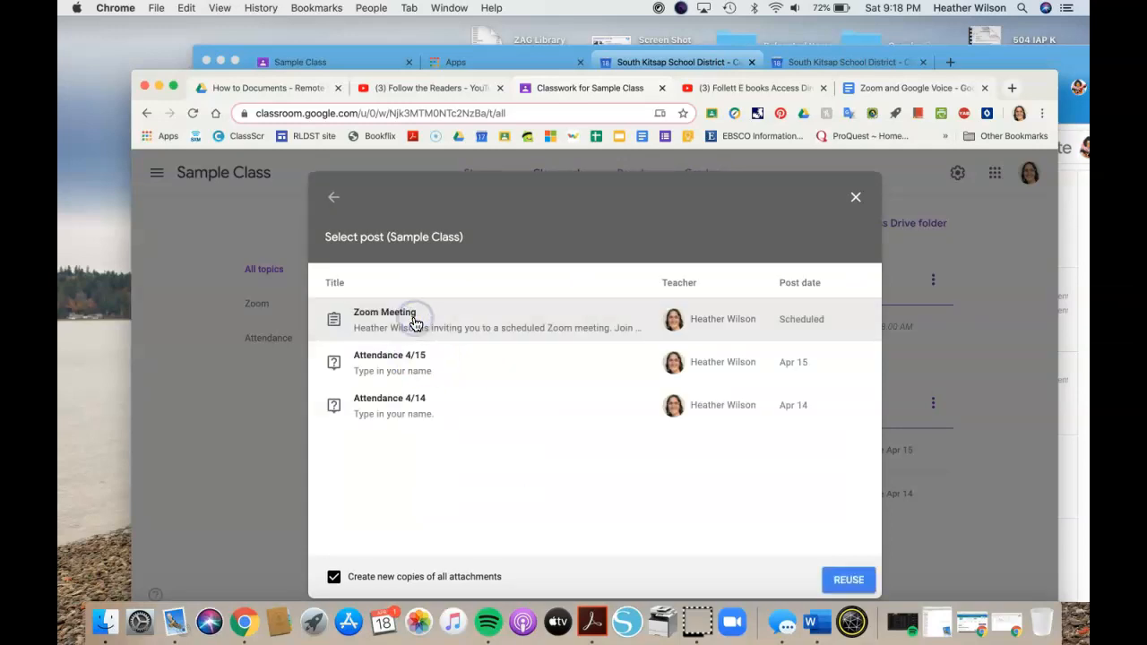
left_click(839, 581)
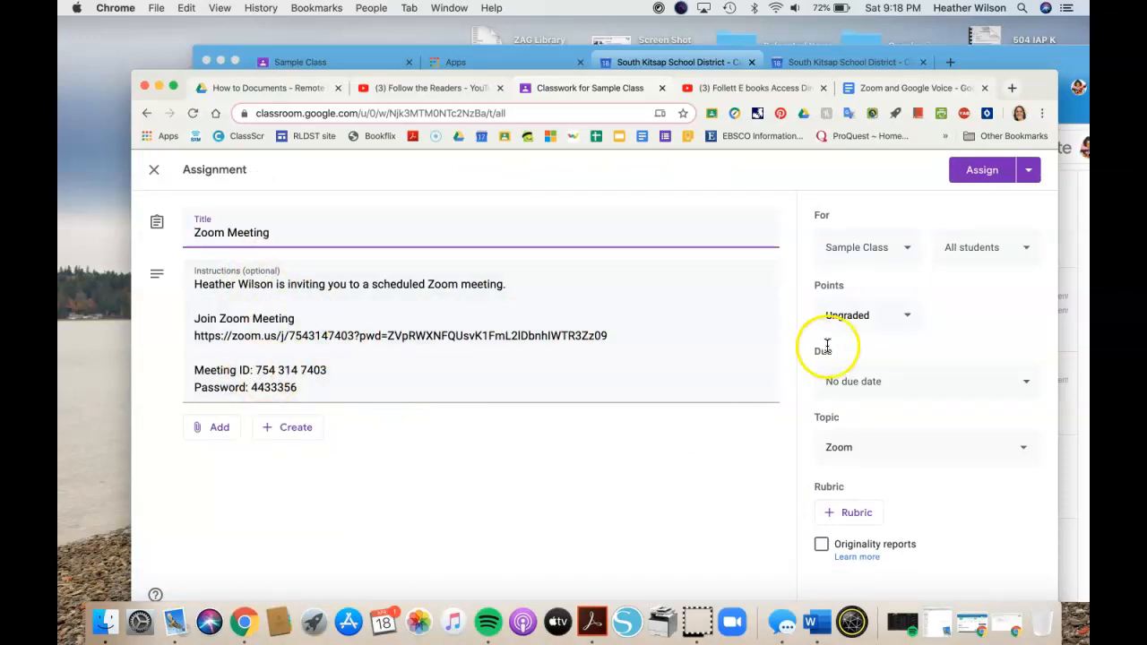
left_click(907, 319)
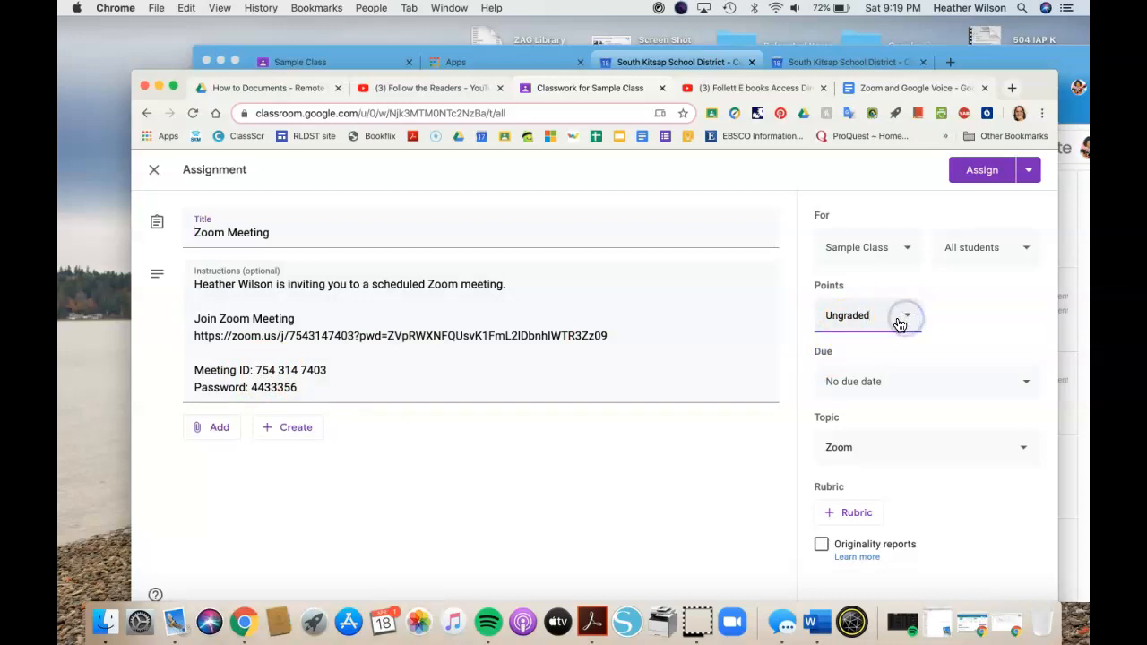
left_click(901, 320)
left_click(905, 319)
Set the reused assignment's due date to Apr 28, 2020 and its due time to 10:00 PM.
left_click(878, 382)
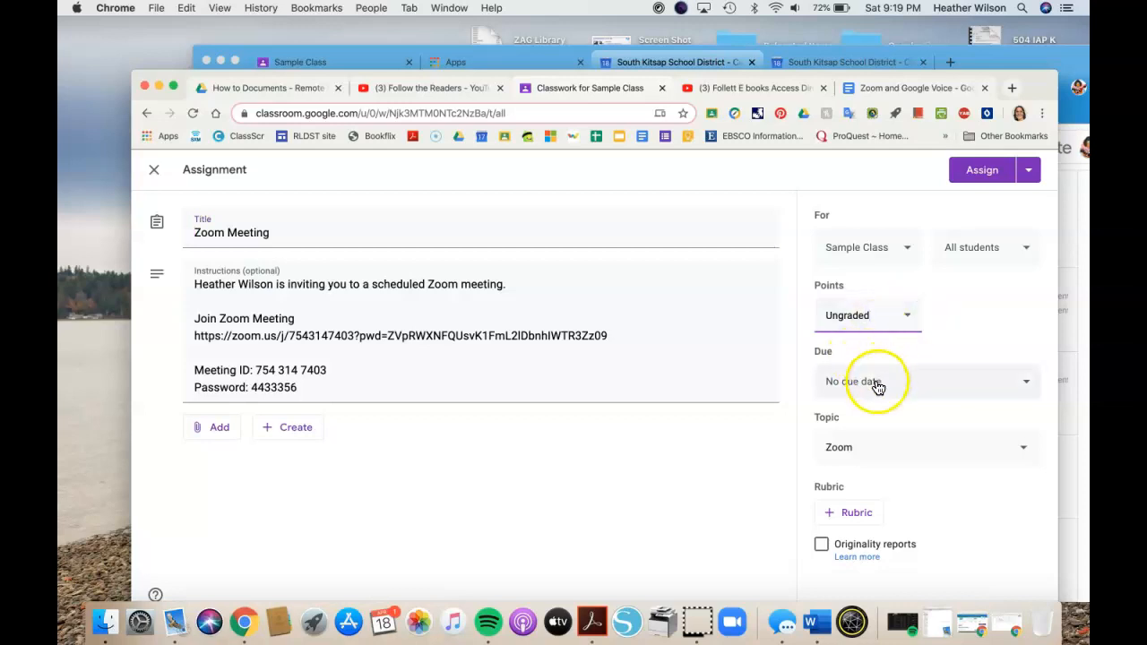
left_click(859, 435)
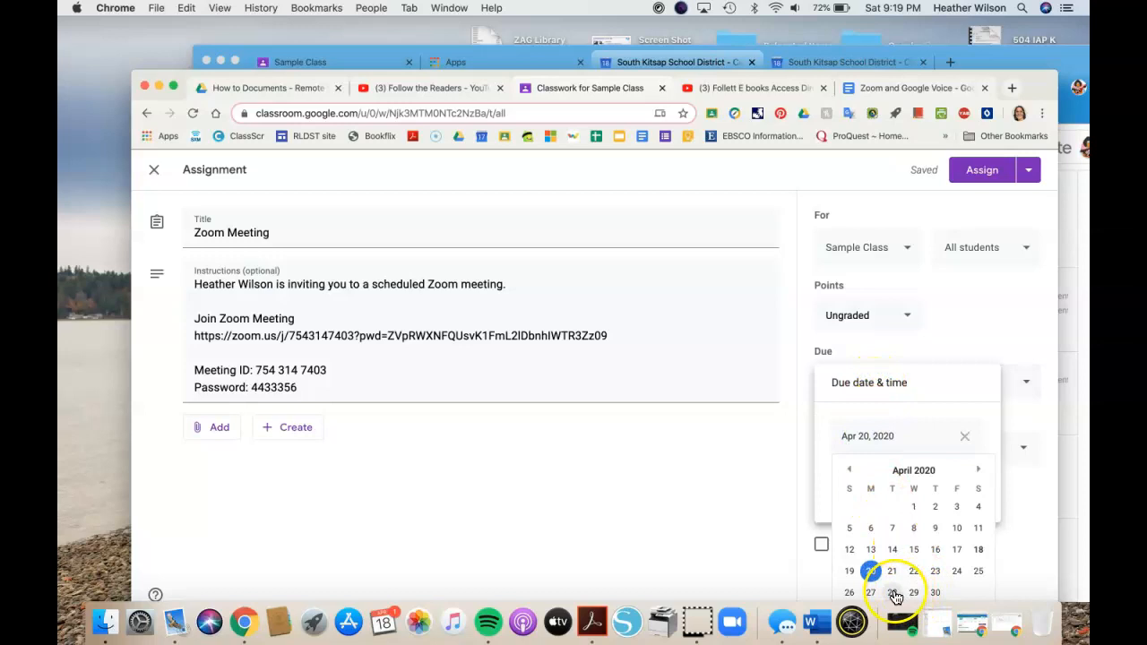
left_click(892, 592)
left_click(865, 489)
type("10")
key("Tab")
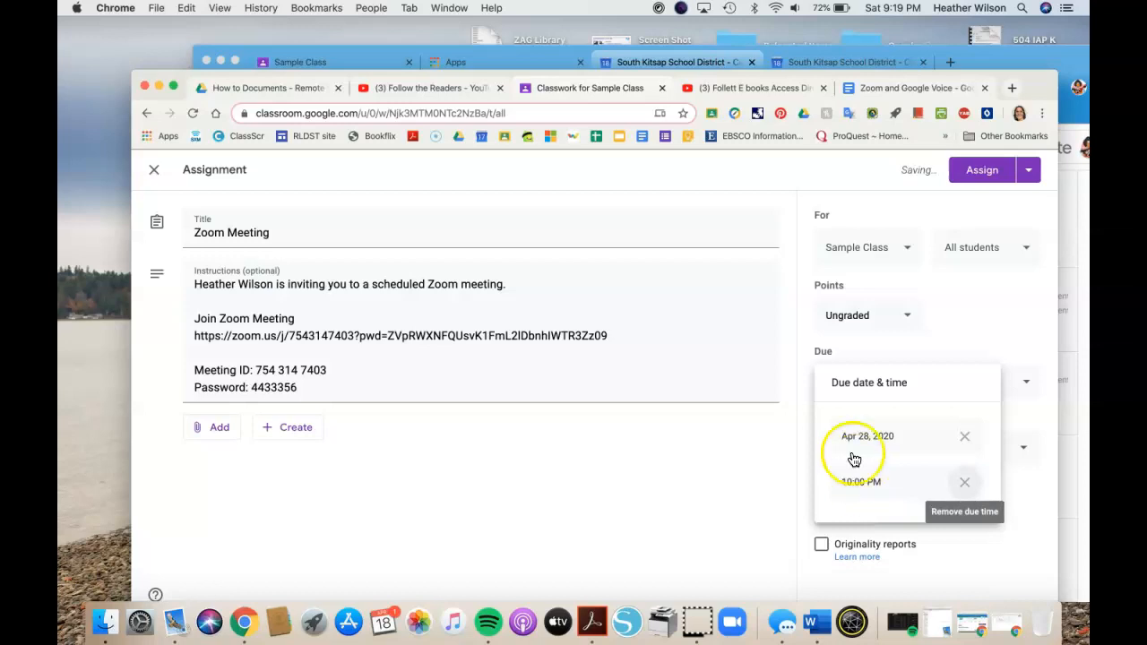
left_click(801, 490)
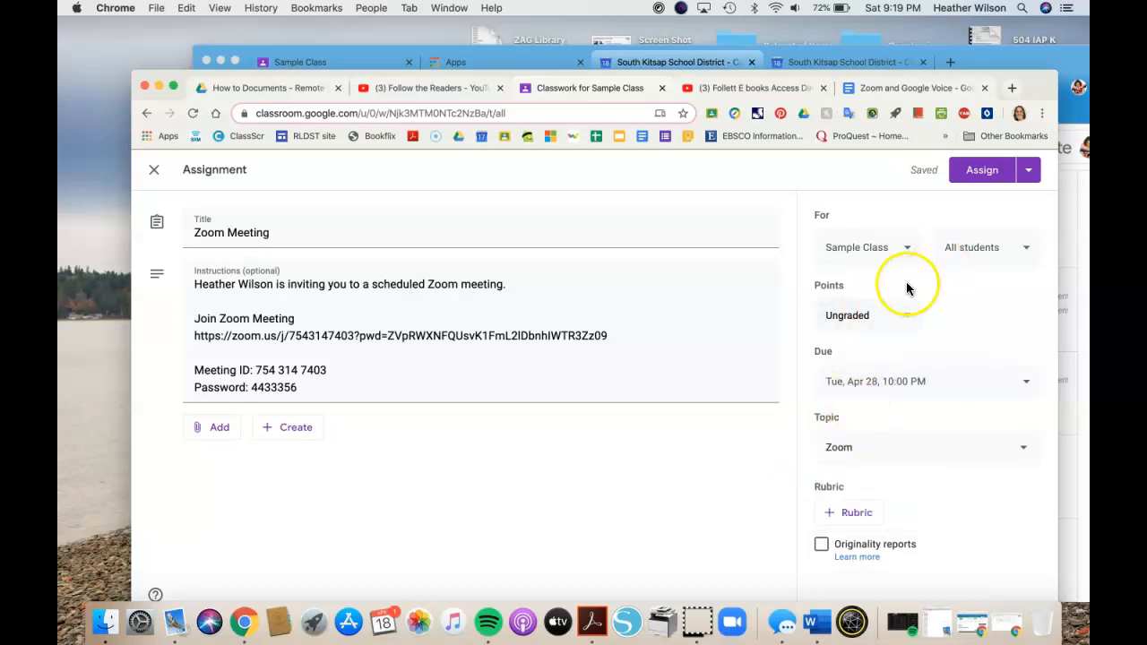
Schedule the reused Zoom Meeting assignment to post on Apr 27, 2020 at 8:00 AM.
left_click(1028, 172)
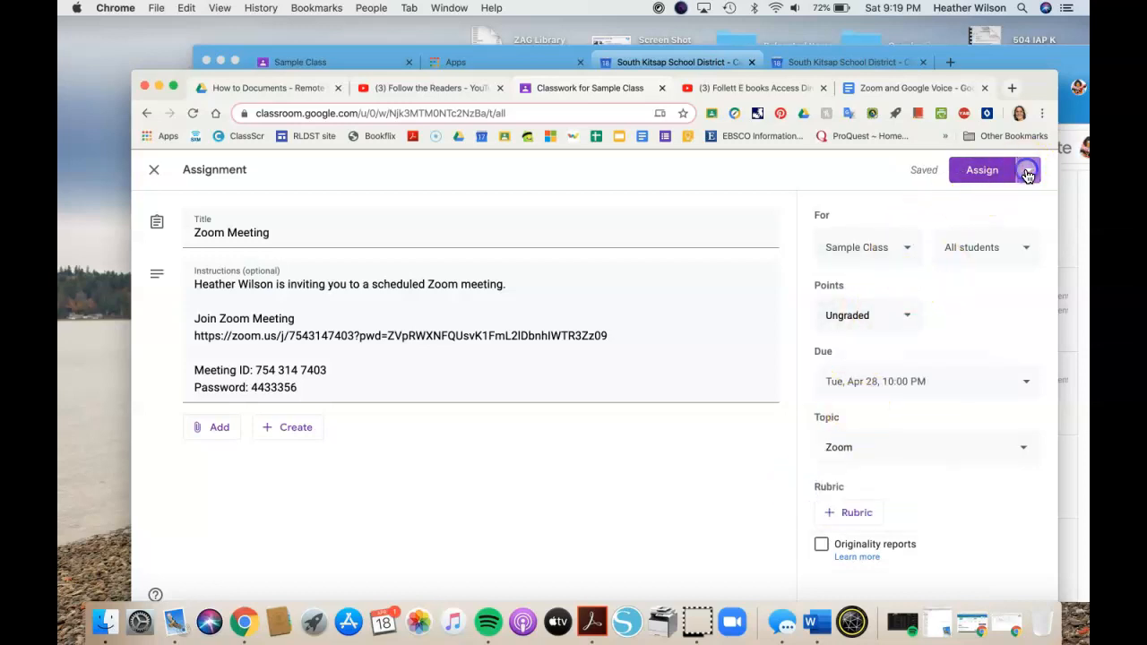
left_click(983, 196)
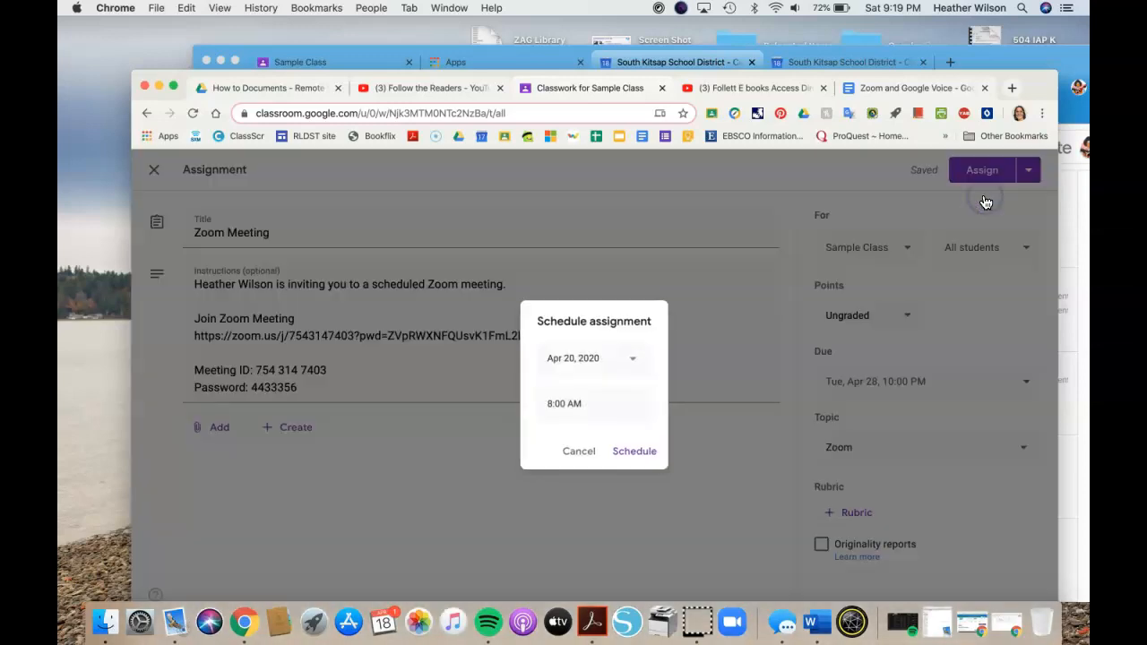
left_click(632, 359)
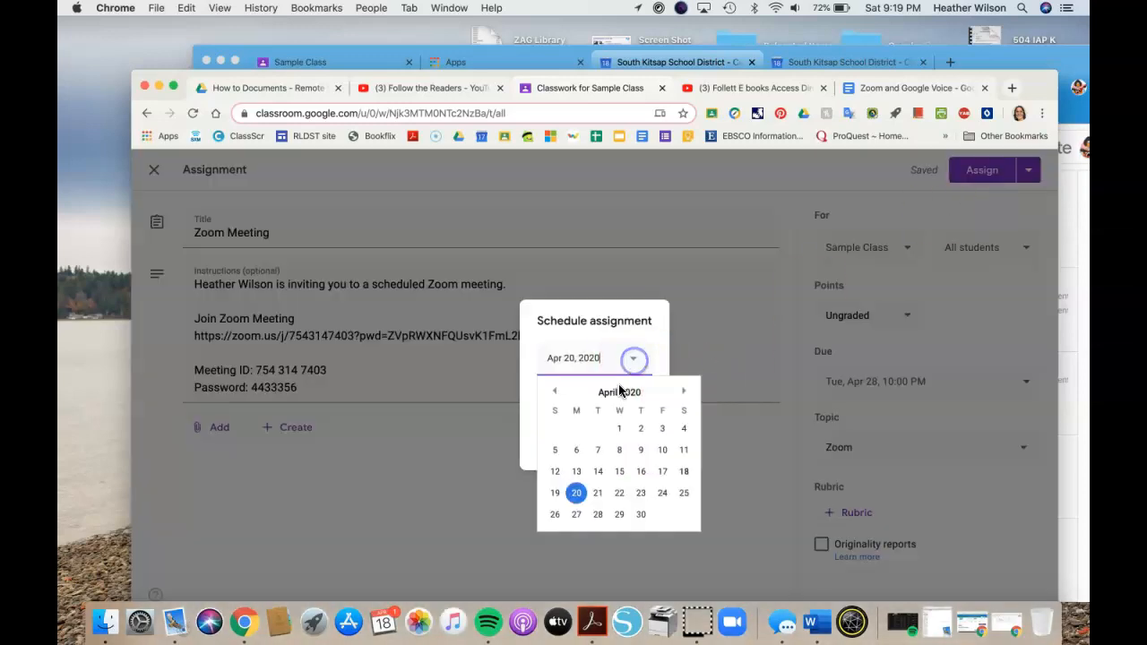
left_click(575, 516)
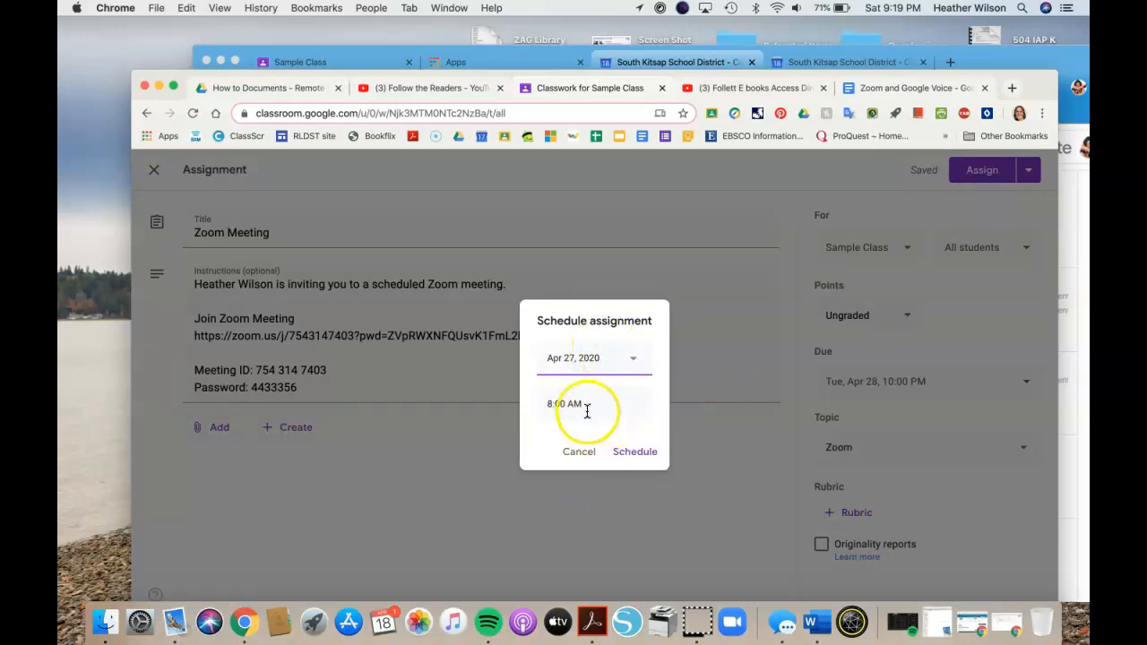
left_click(622, 454)
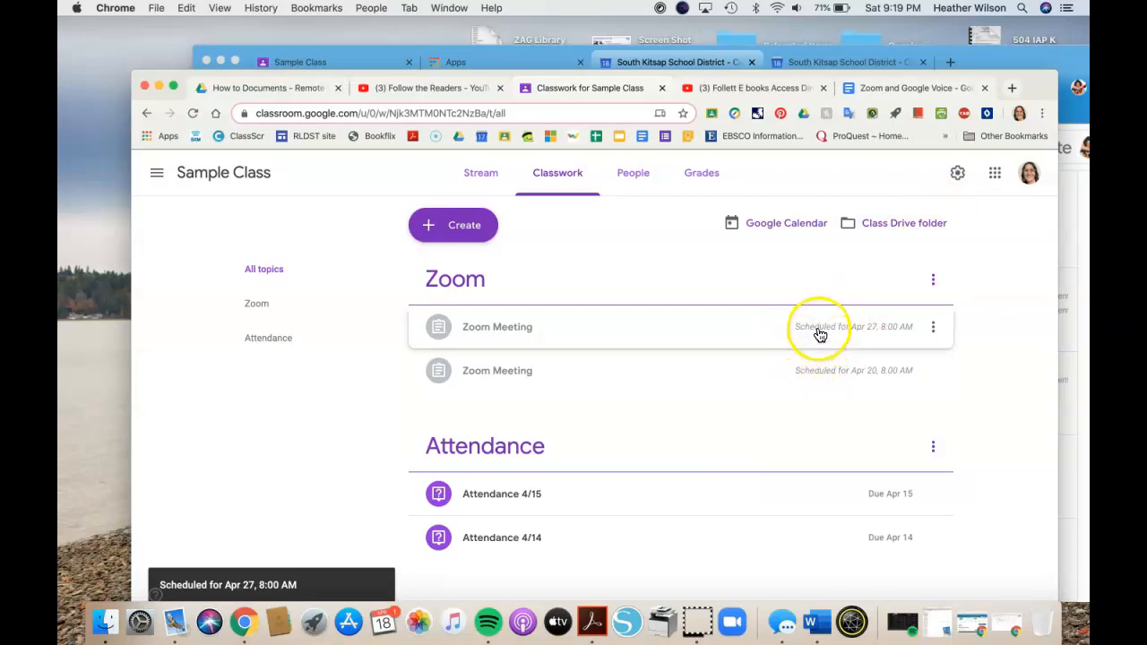
left_click(476, 226)
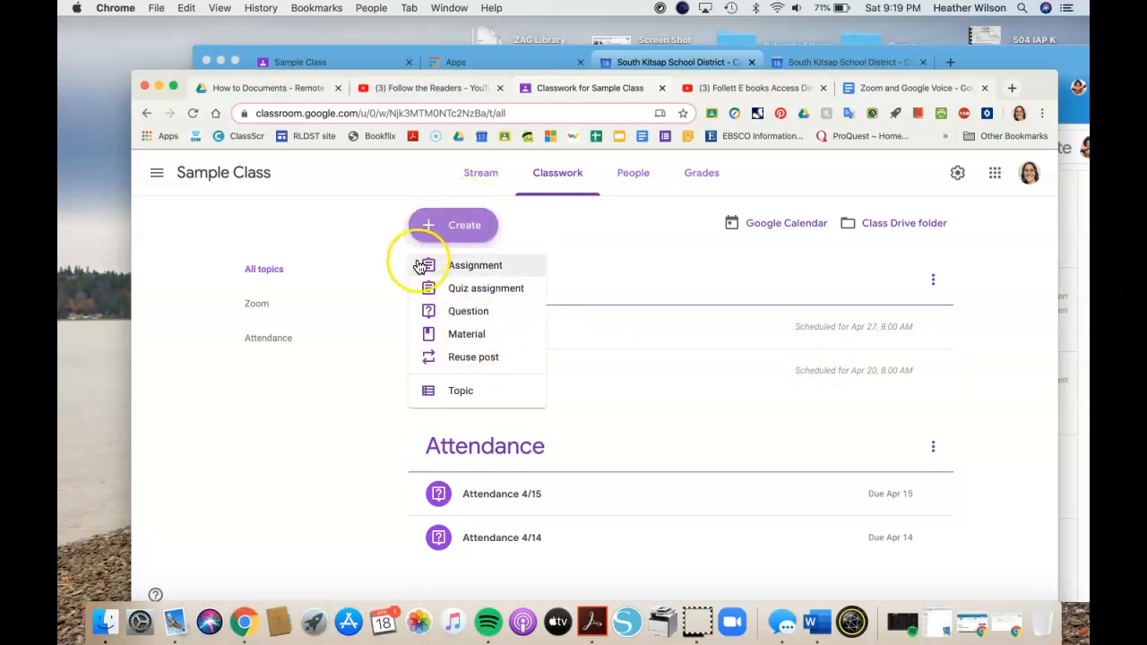
left_click(378, 423)
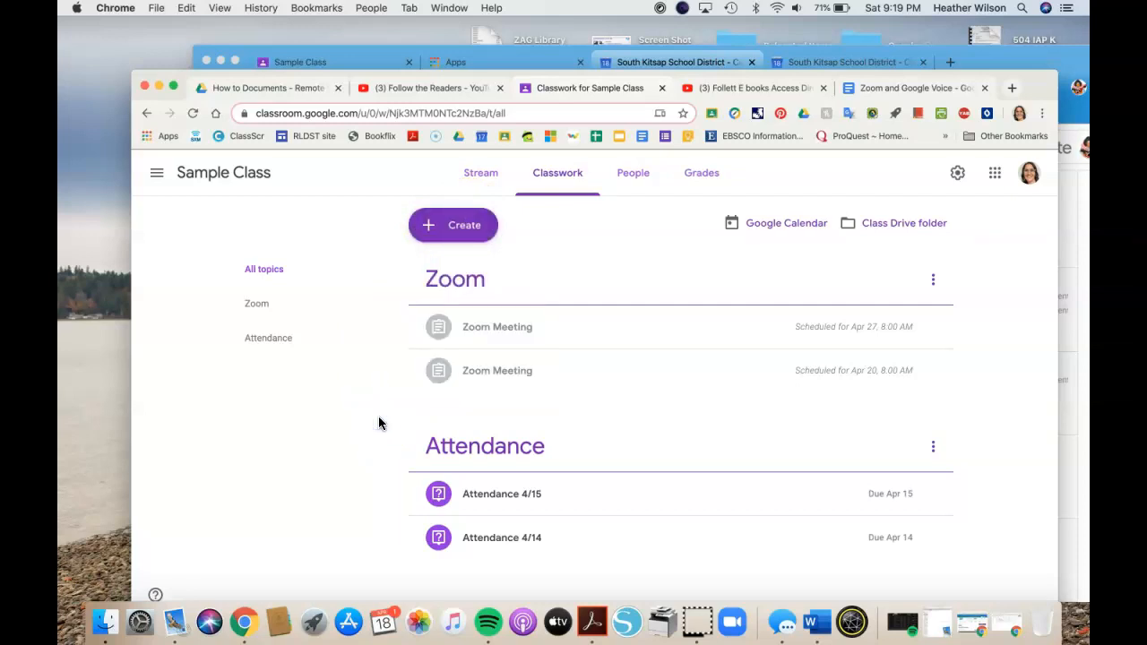